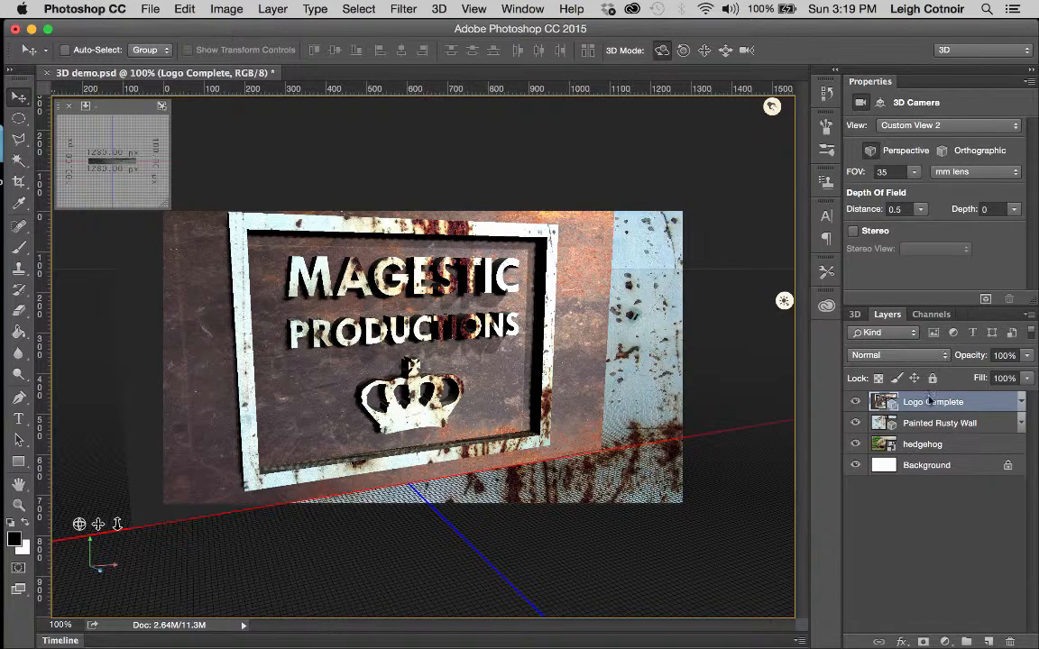
Step: Switch to the 3D panel and select the Dark Rusted Steel Mesh in the scene list
{"action": "left_click", "coordinate": [854, 316]}
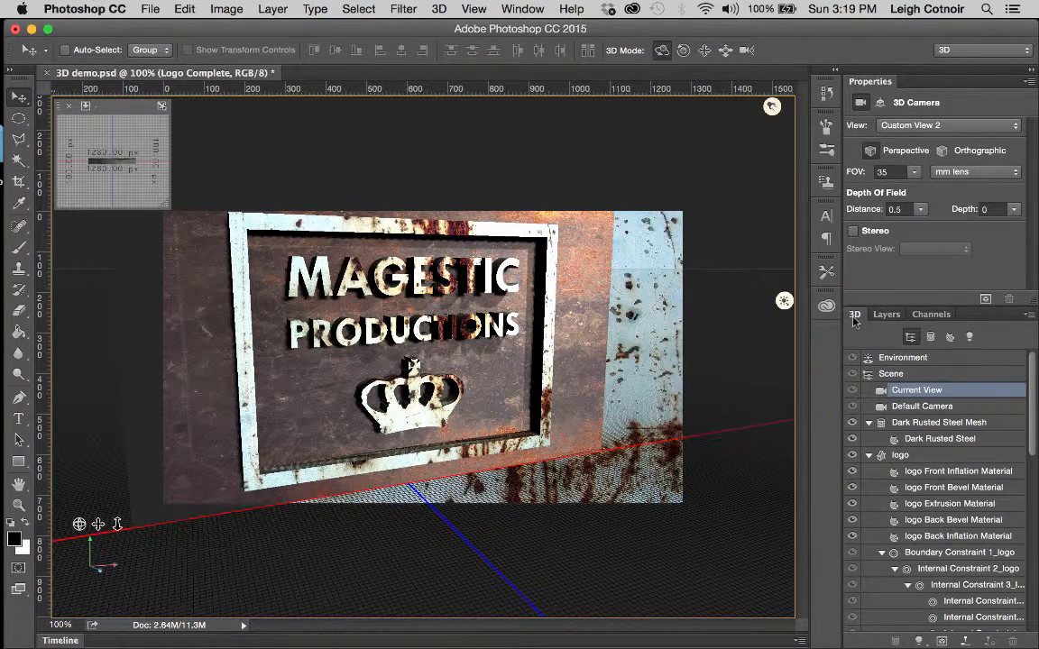
{"action": "left_click", "coordinate": [922, 424]}
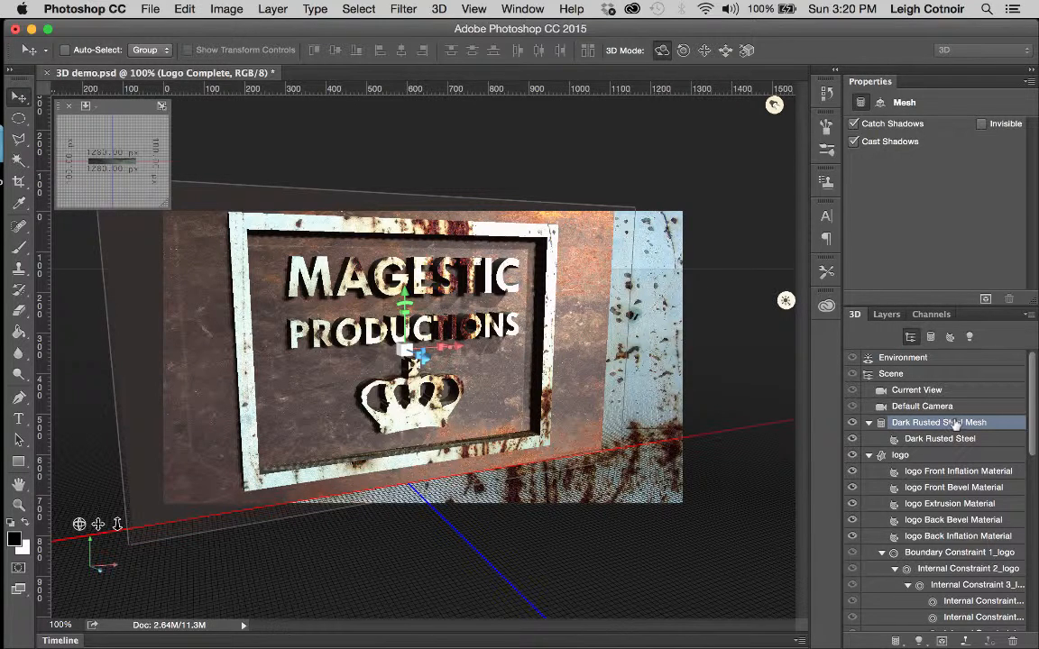
Step: Open the Coordinates section and set the logo's X scale to 820, leaving Y 605 and Z 100
{"action": "left_click", "coordinate": [880, 103]}
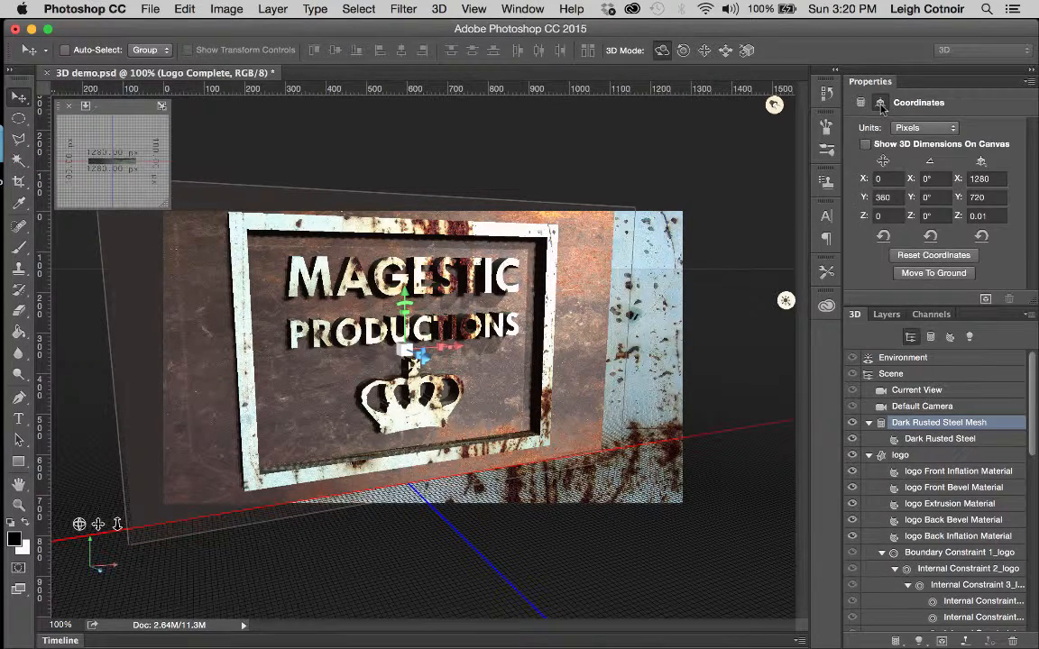
{"action": "left_click", "coordinate": [988, 178]}
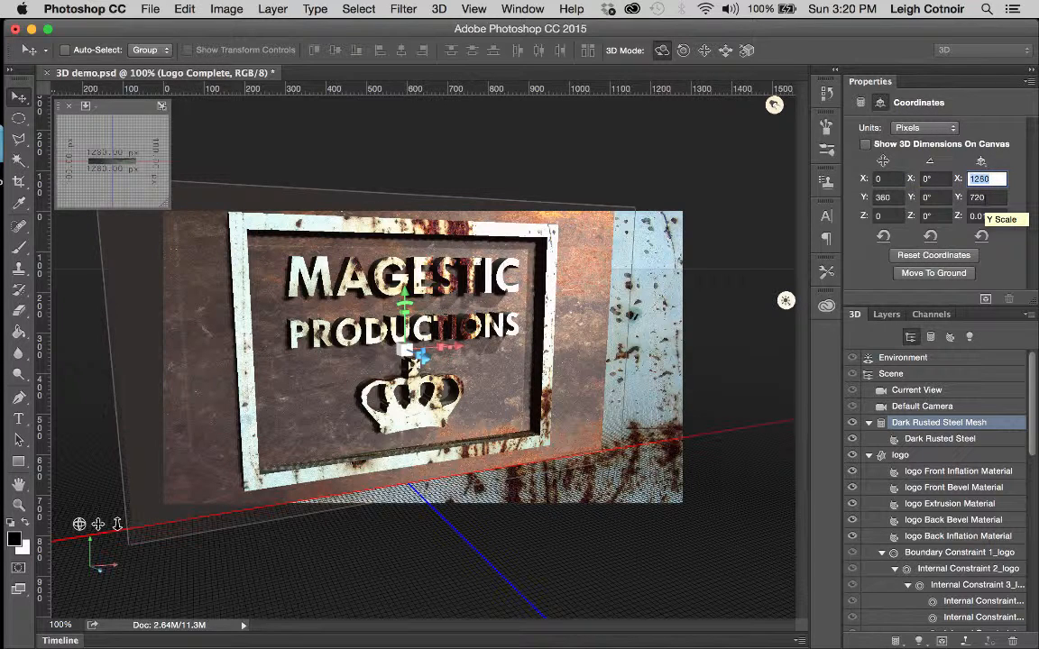
{"action": "left_click", "coordinate": [900, 454]}
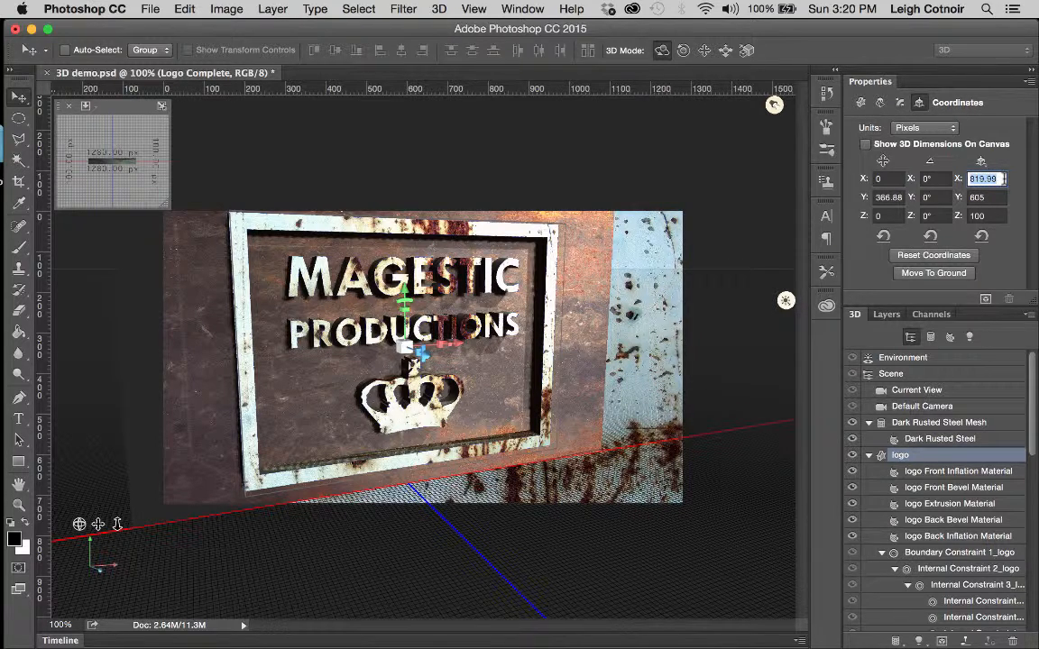
{"action": "type", "text": "820"}
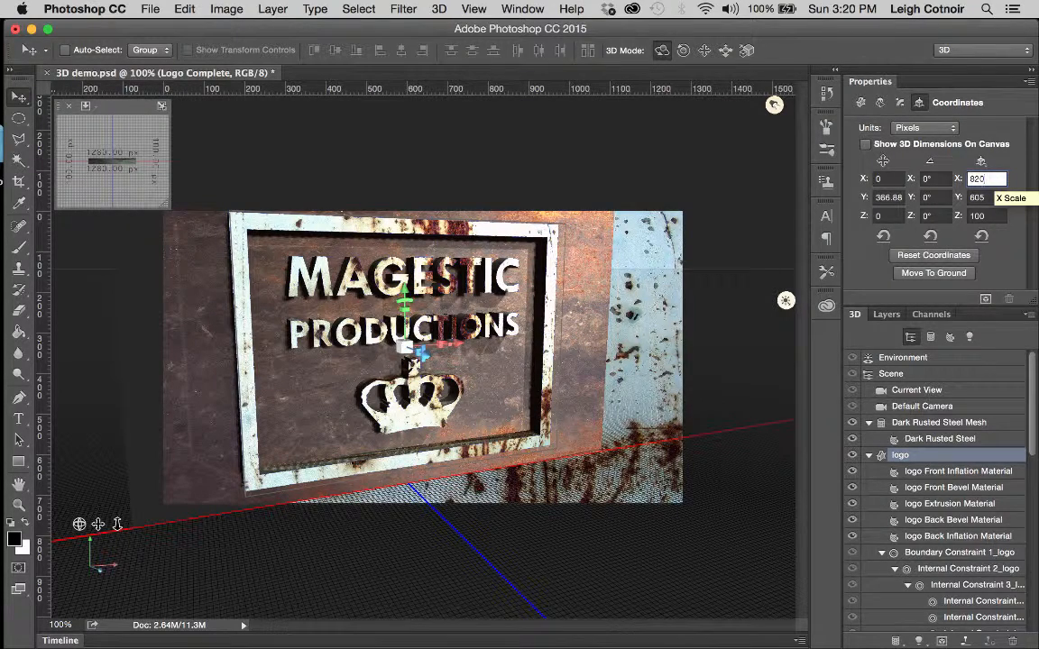
{"action": "key", "text": "Return"}
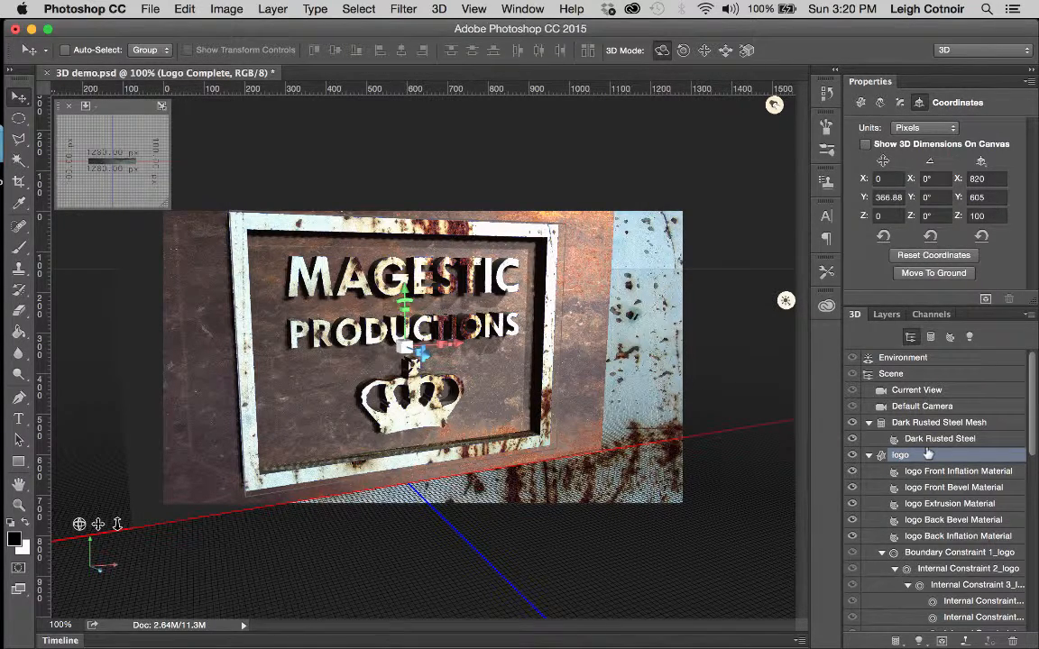
Step: Reselect the Dark Rusted Steel Mesh and set its scale to X 820 and Y 605
{"action": "left_click", "coordinate": [912, 426]}
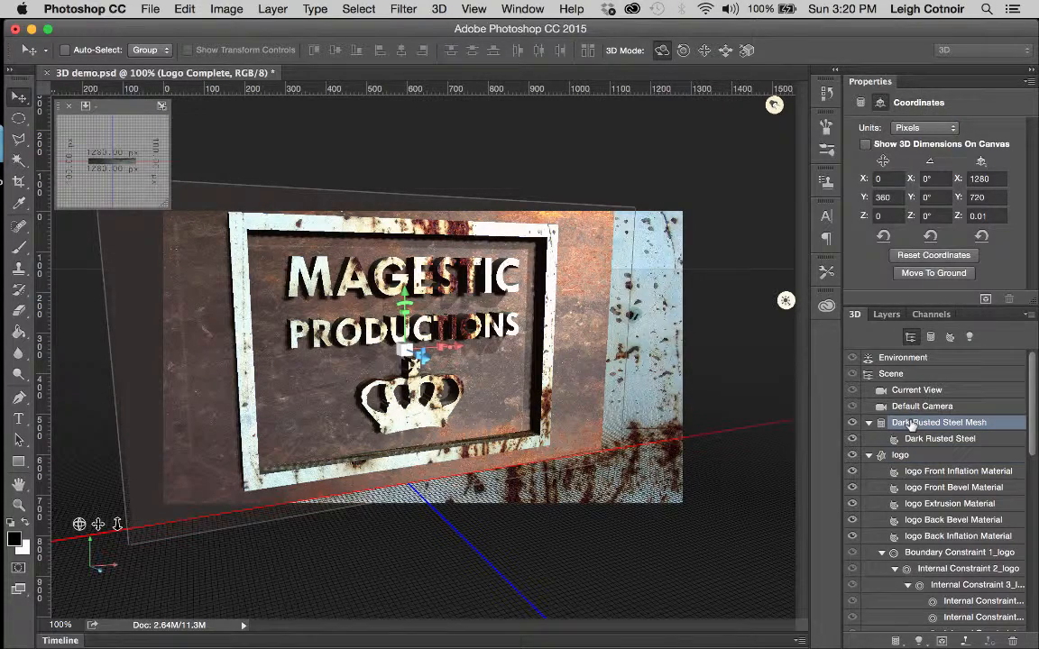
{"action": "left_click", "coordinate": [980, 178]}
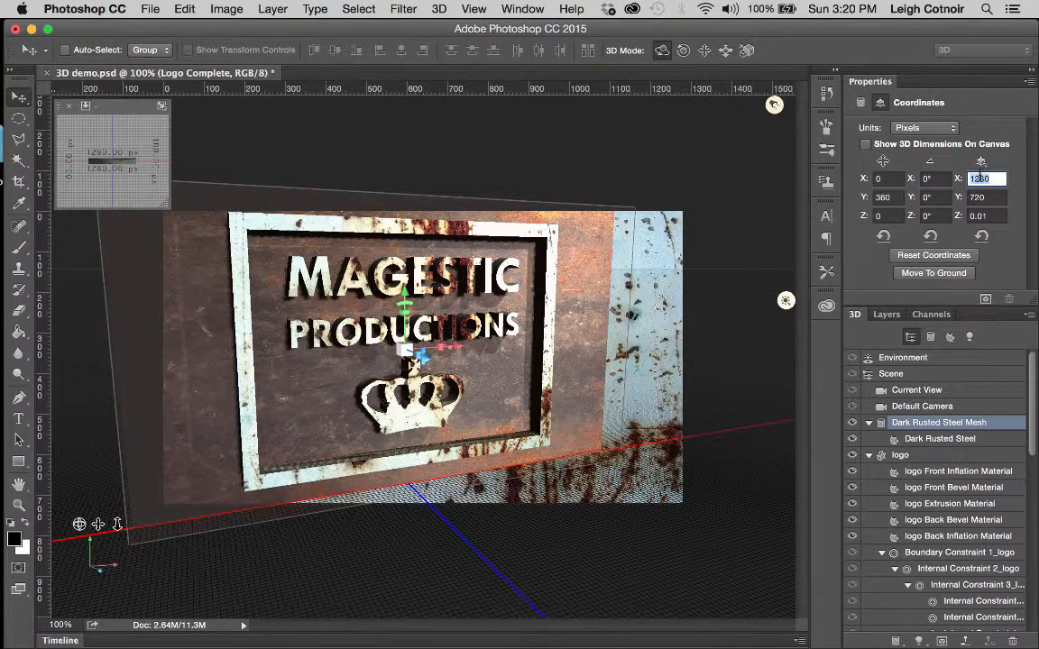
{"action": "type", "text": "820"}
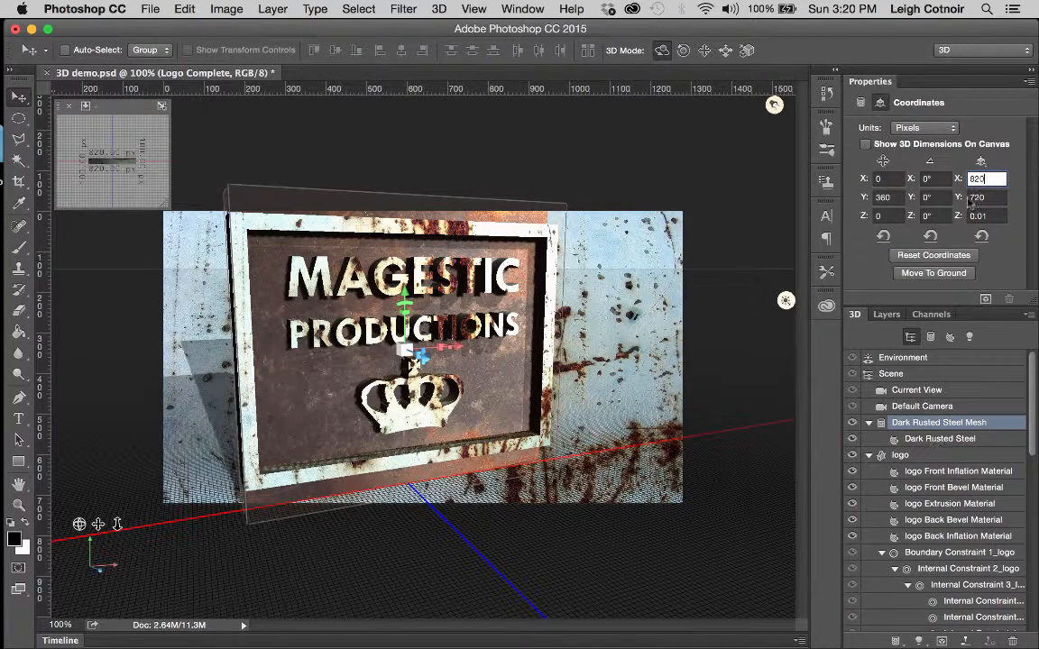
{"action": "left_click", "coordinate": [976, 196]}
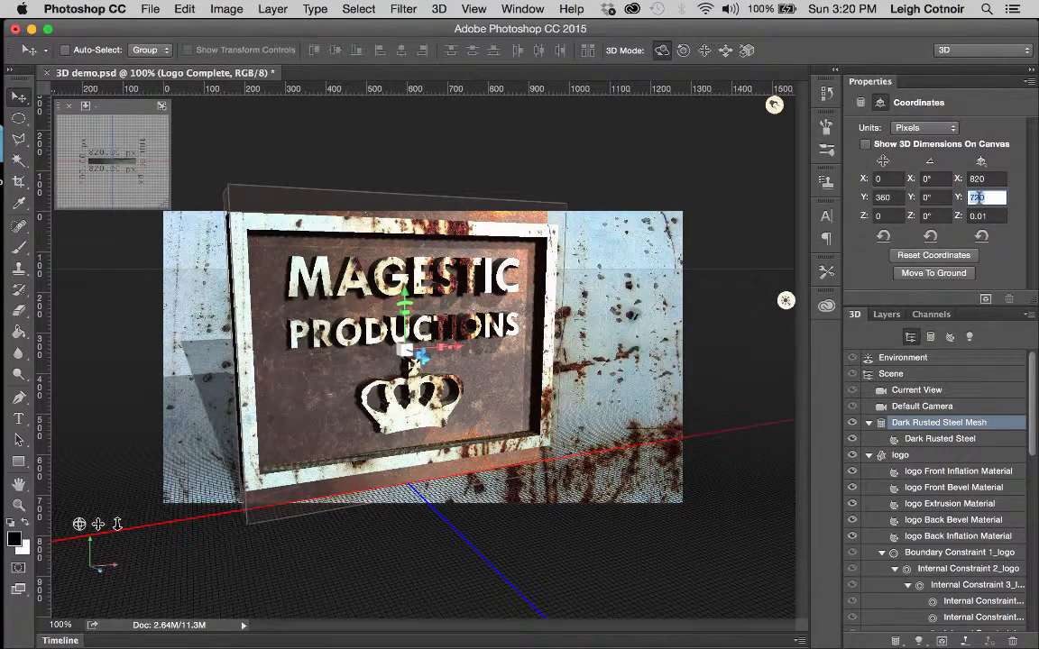
{"action": "type", "text": "605"}
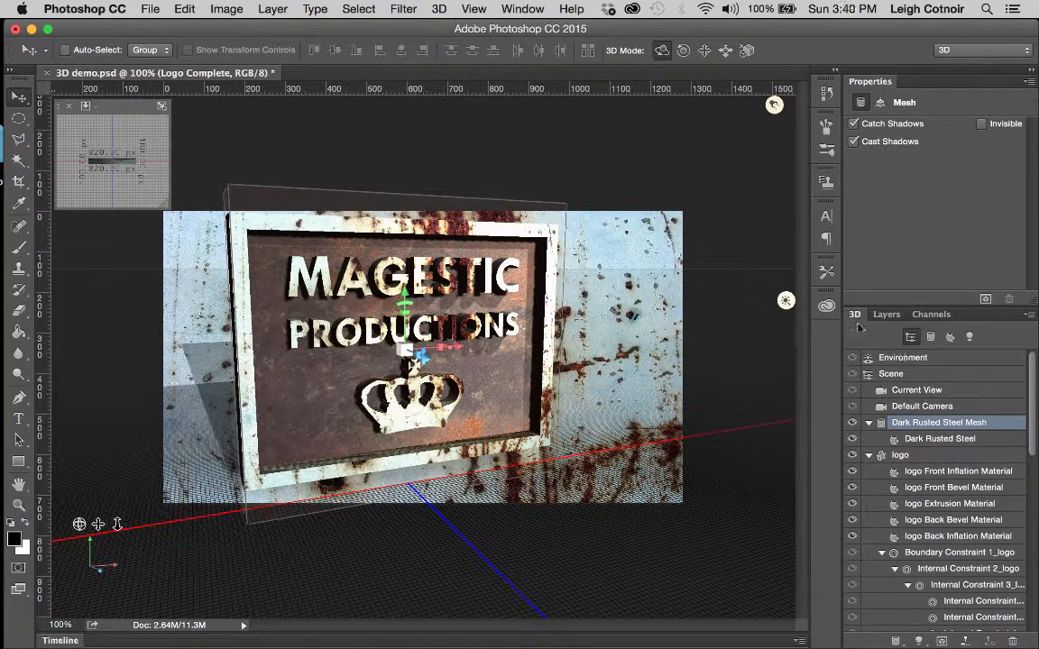
Step: In the Layers list, hide Painted Rusty Wall and drag it below the hedgehog layer
{"action": "left_click", "coordinate": [886, 315]}
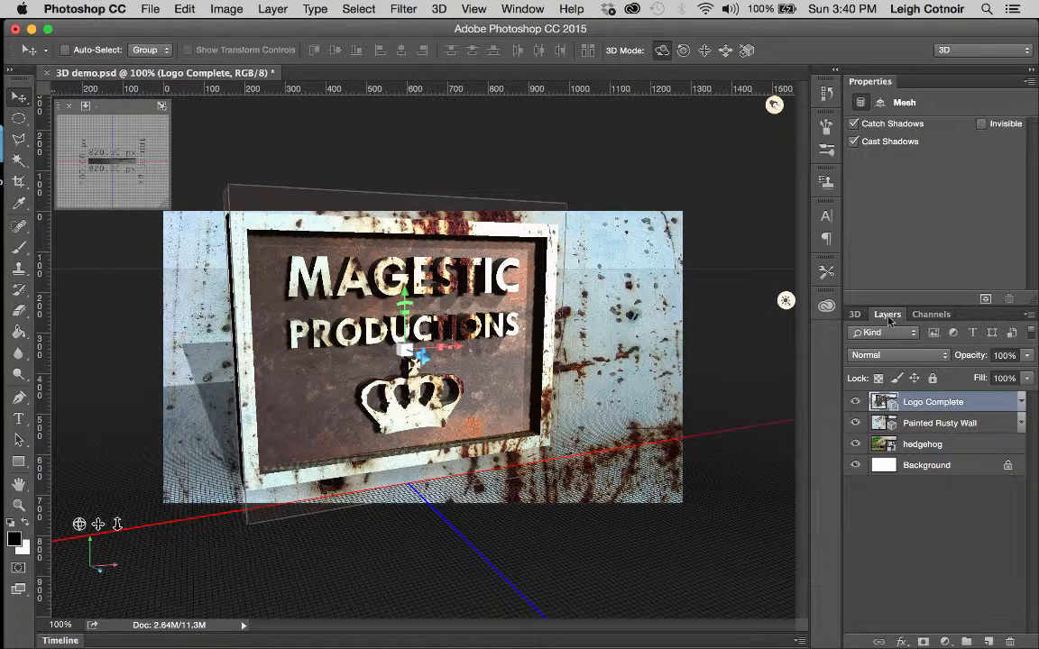
{"action": "left_click", "coordinate": [856, 424]}
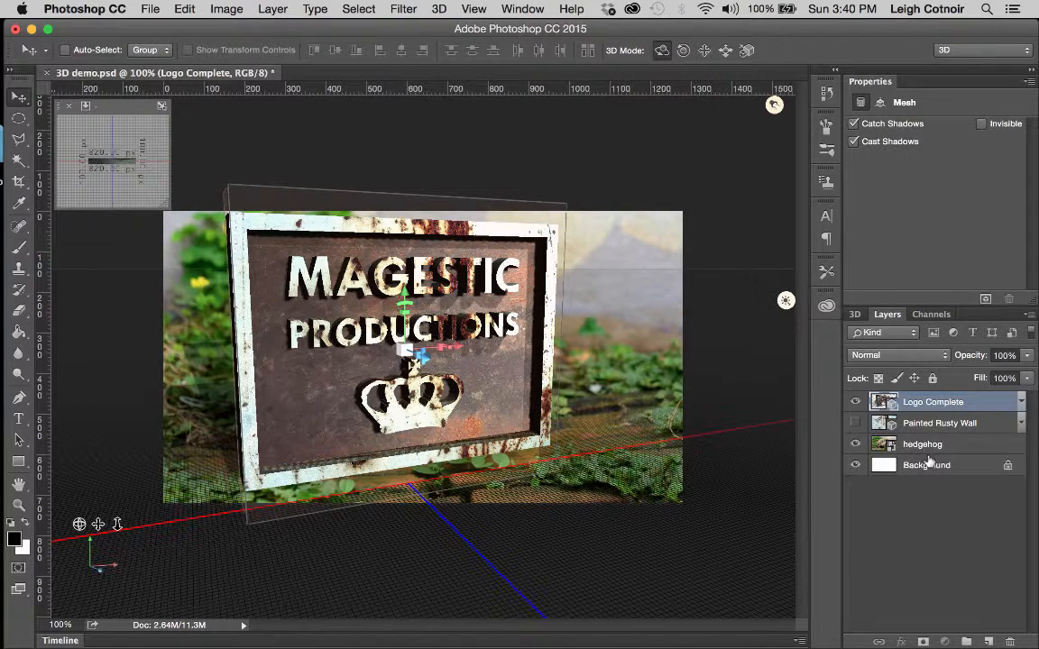
{"action": "left_click_drag", "start_coordinate": [912, 423], "coordinate": [911, 445]}
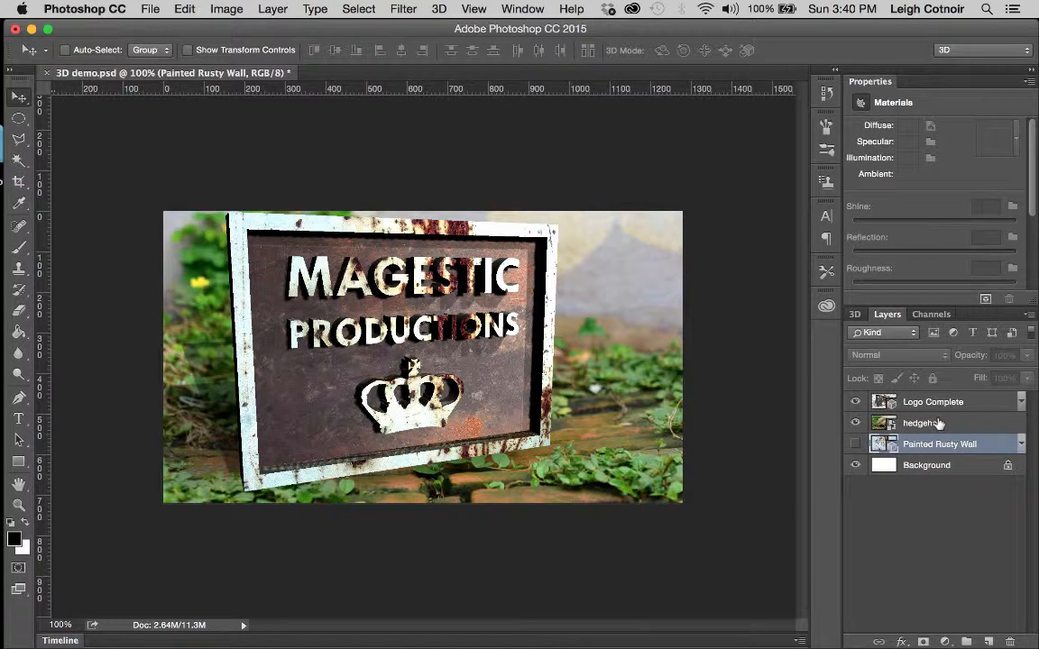
Step: Duplicate the hedgehog layer, move the copy above Logo Complete, and rasterize it
{"action": "left_click_drag", "start_coordinate": [937, 423], "coordinate": [988, 641]}
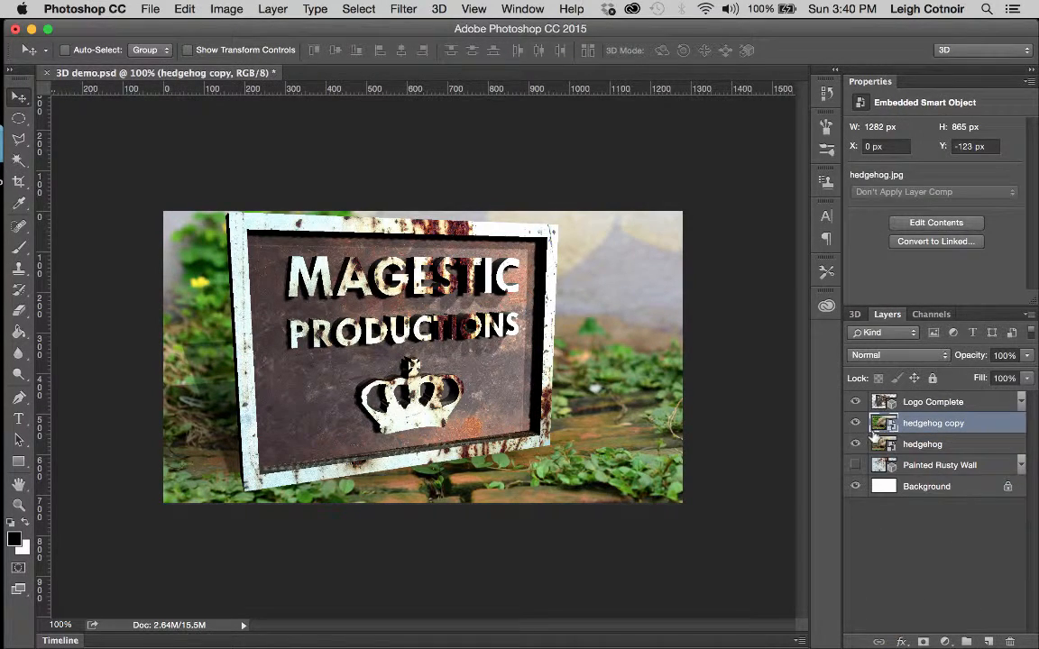
{"action": "left_click_drag", "start_coordinate": [922, 424], "coordinate": [922, 403]}
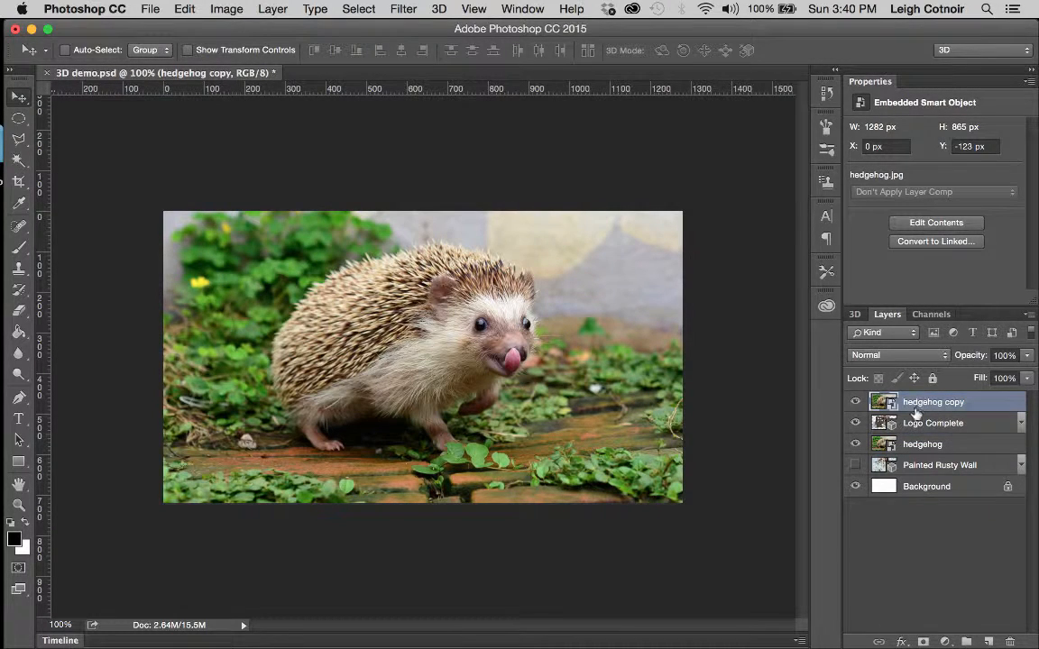
{"action": "right_click", "coordinate": [935, 407]}
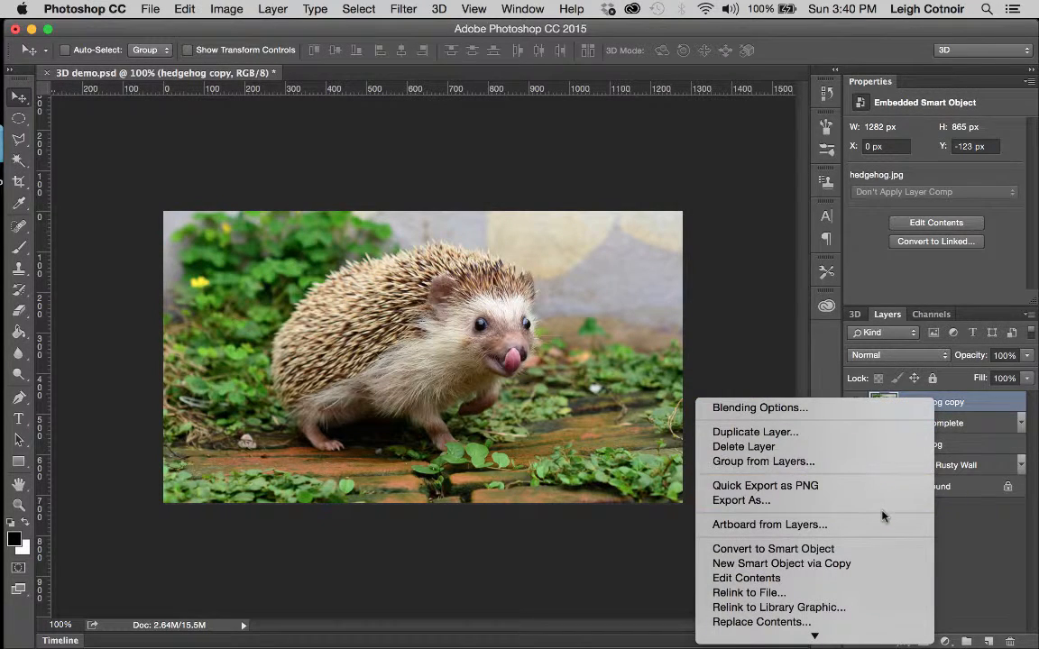
{"action": "scroll", "coordinate": [793, 607], "scroll_direction": "down", "scroll_amount": 3}
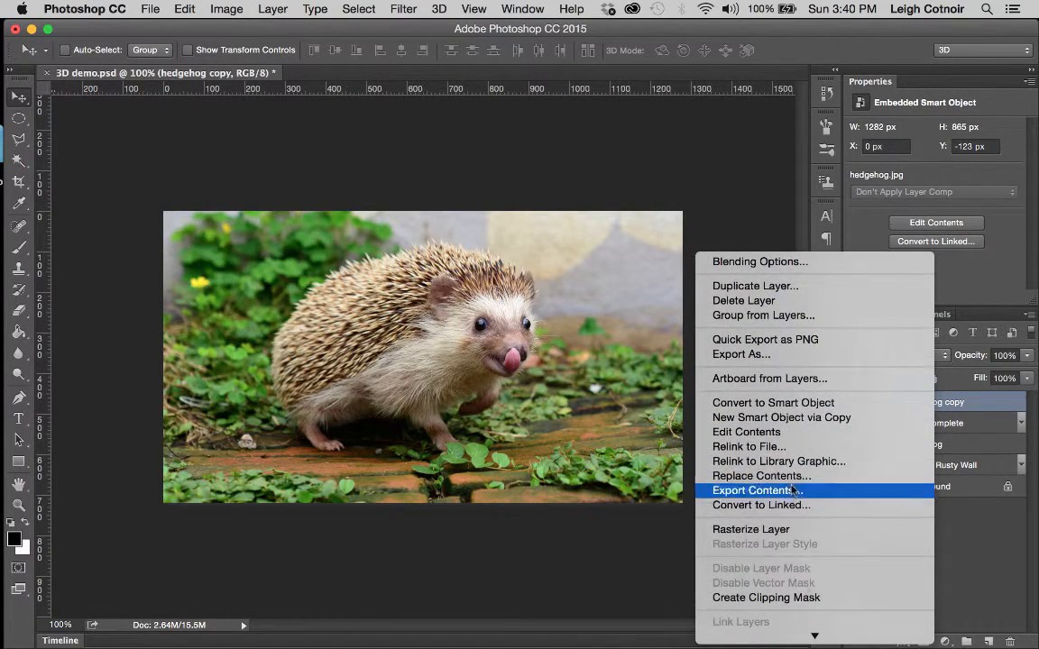
{"action": "left_click", "coordinate": [772, 533]}
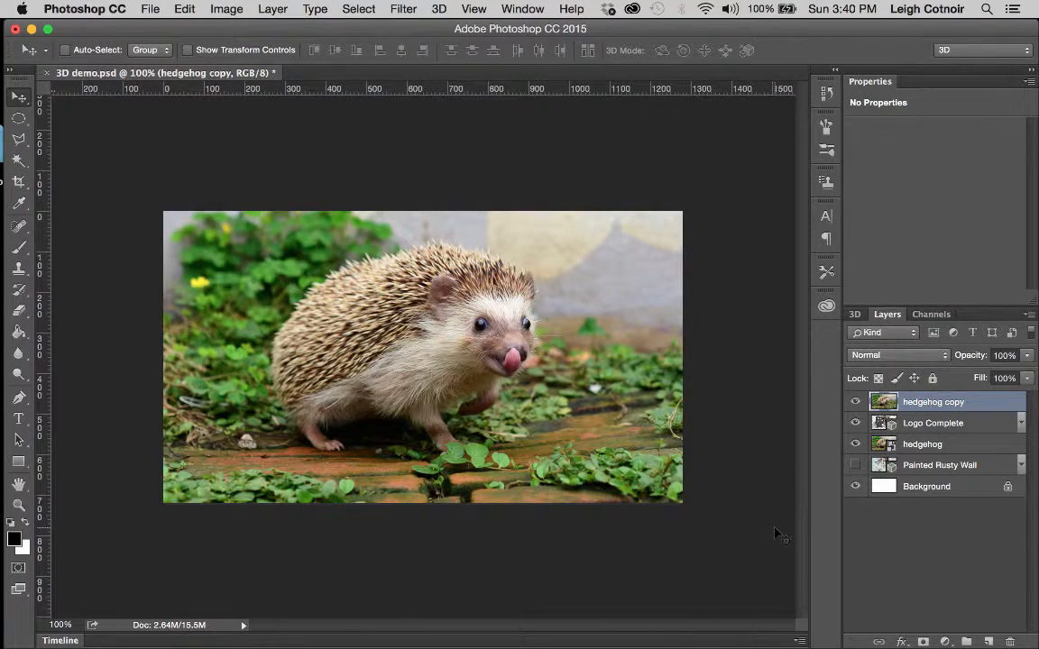
Step: Toggle hedgehog copy on and off to compare it with the sign, leaving it hidden
{"action": "left_click", "coordinate": [855, 402]}
{"action": "left_click", "coordinate": [855, 403]}
{"action": "left_click", "coordinate": [855, 403]}
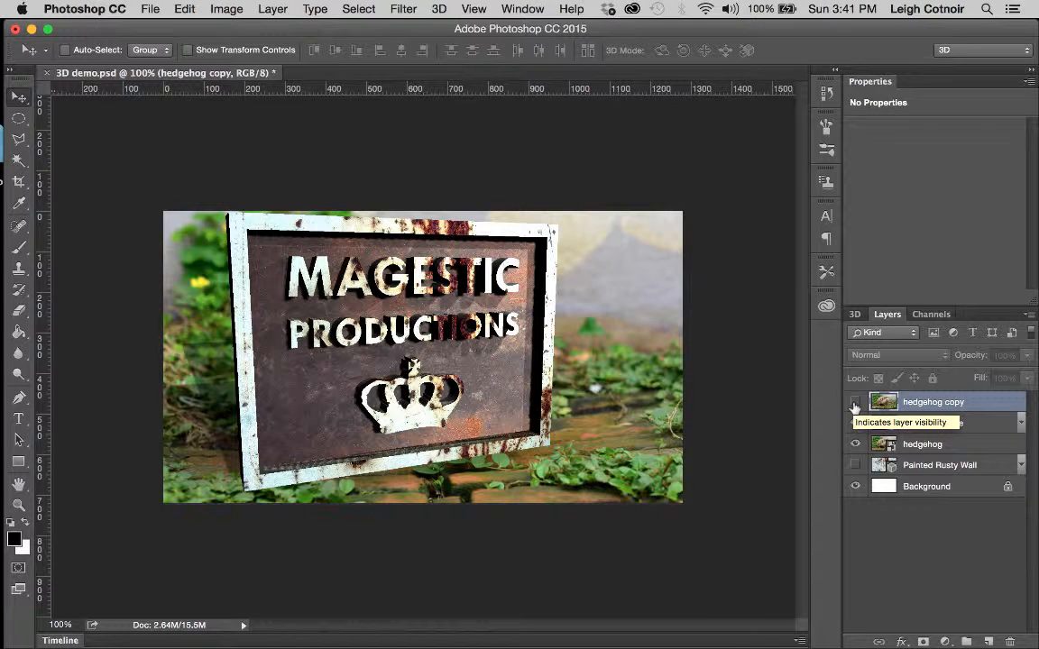
{"action": "left_click", "coordinate": [854, 403]}
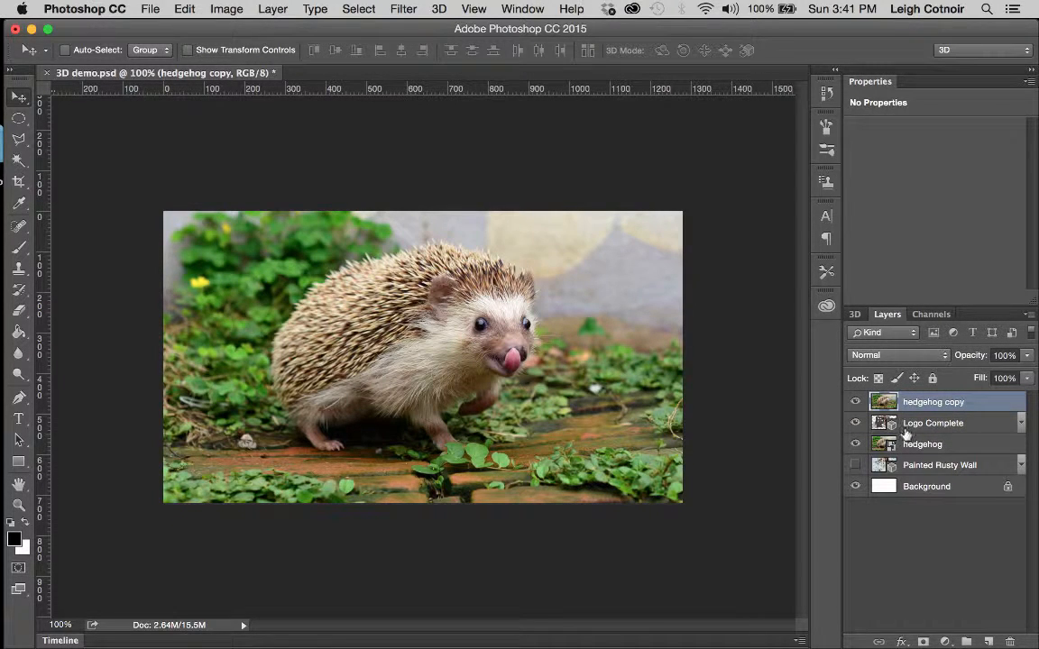
{"action": "left_click", "coordinate": [855, 403]}
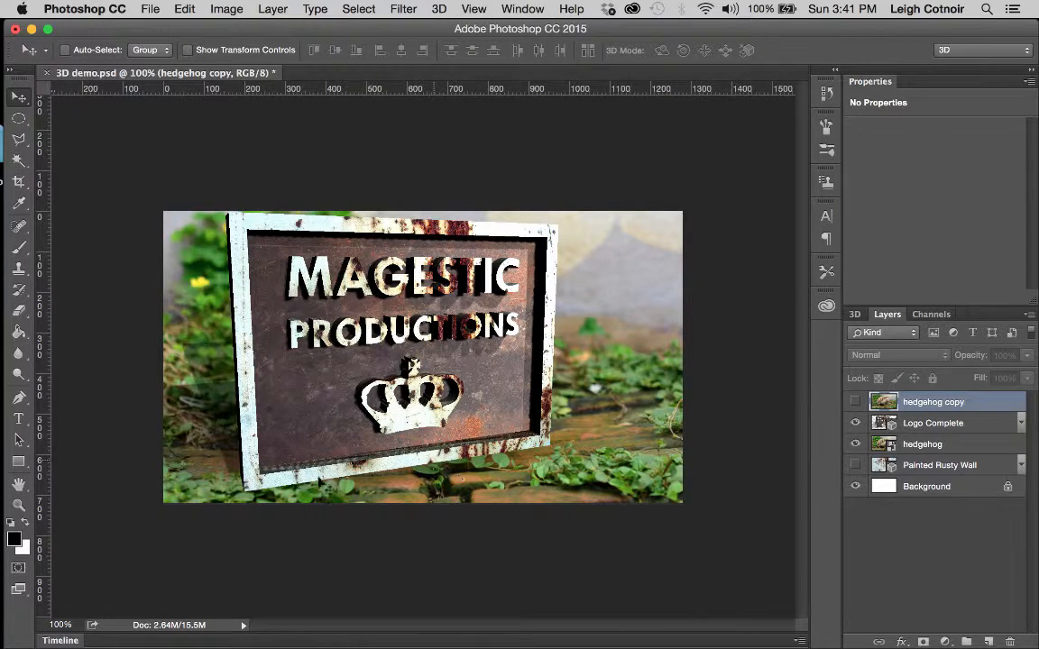
{"action": "left_click", "coordinate": [855, 404]}
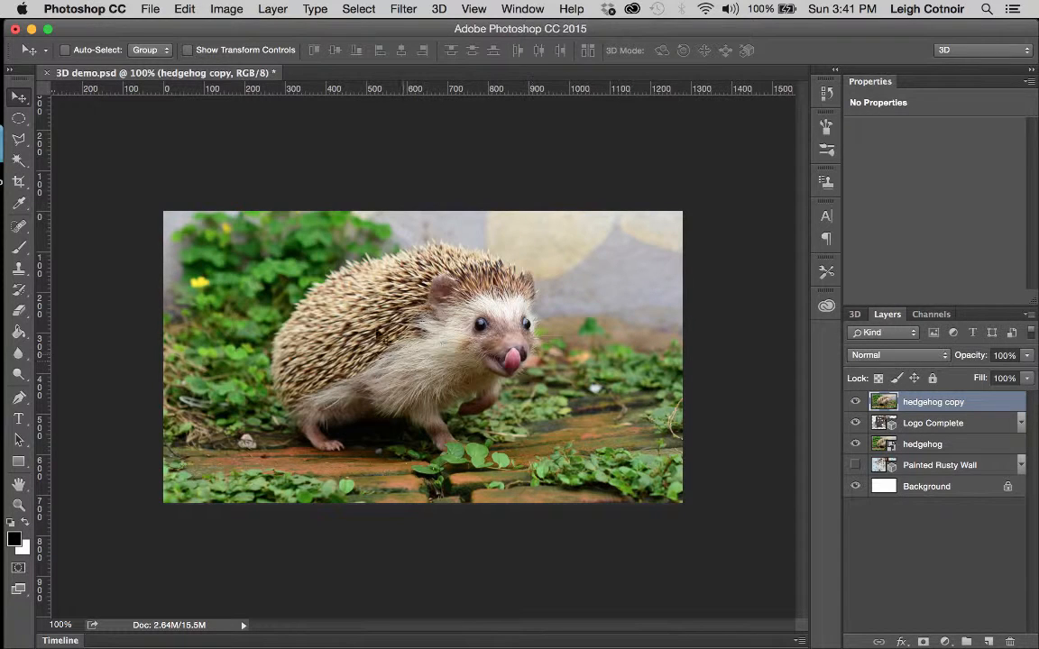
{"action": "left_click", "coordinate": [854, 402]}
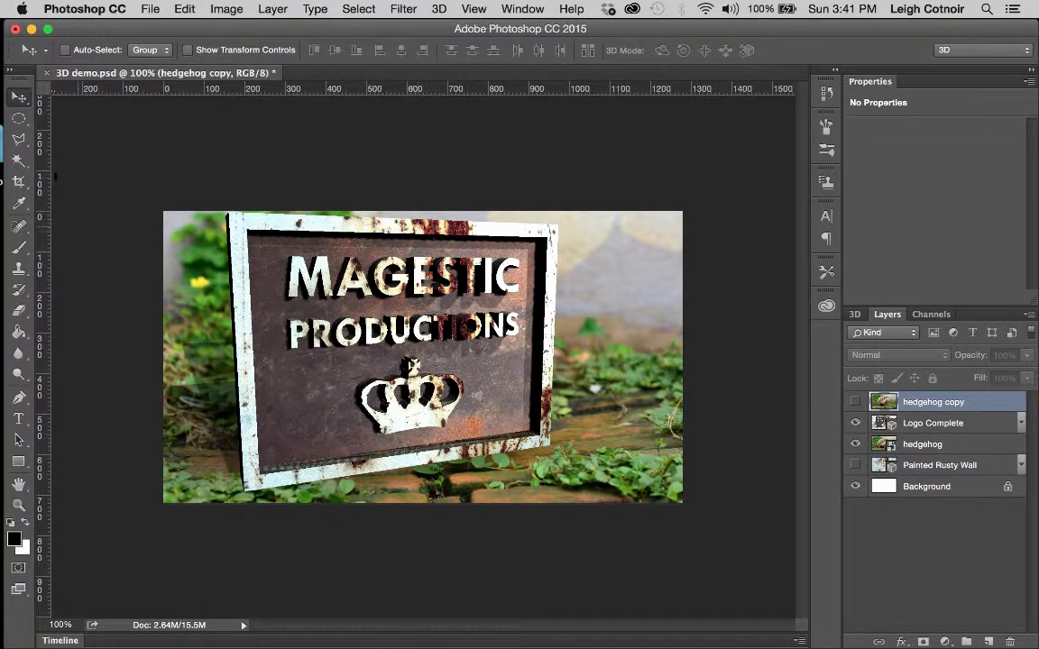
Step: With the Polygonal Lasso Tool, trace the sign's straight edges and close the selection
{"action": "left_click", "coordinate": [23, 141]}
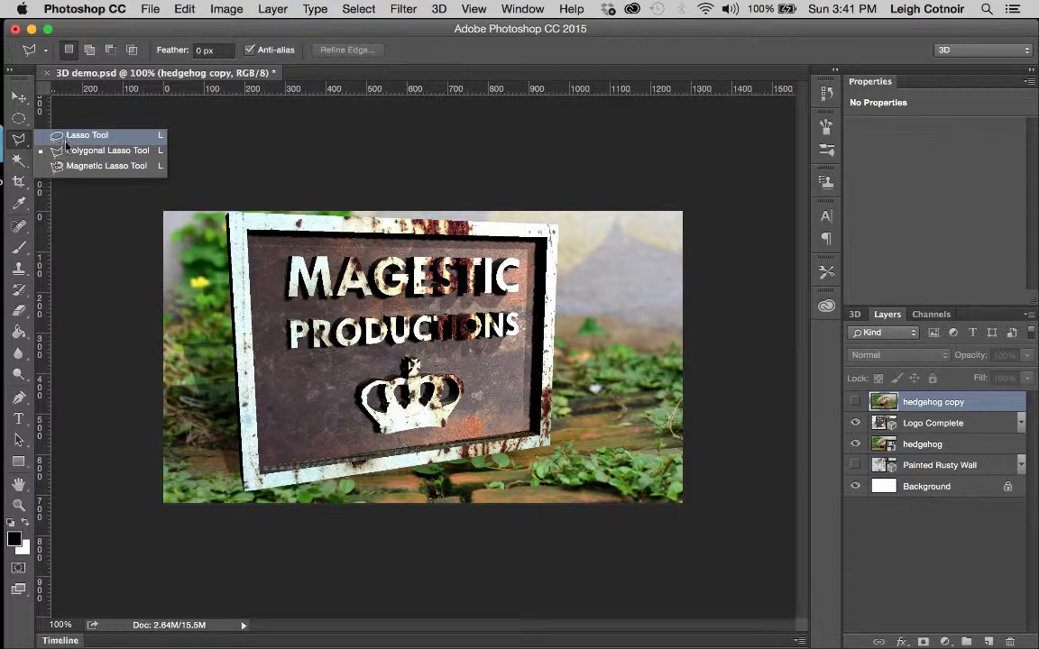
{"action": "left_click", "coordinate": [68, 152]}
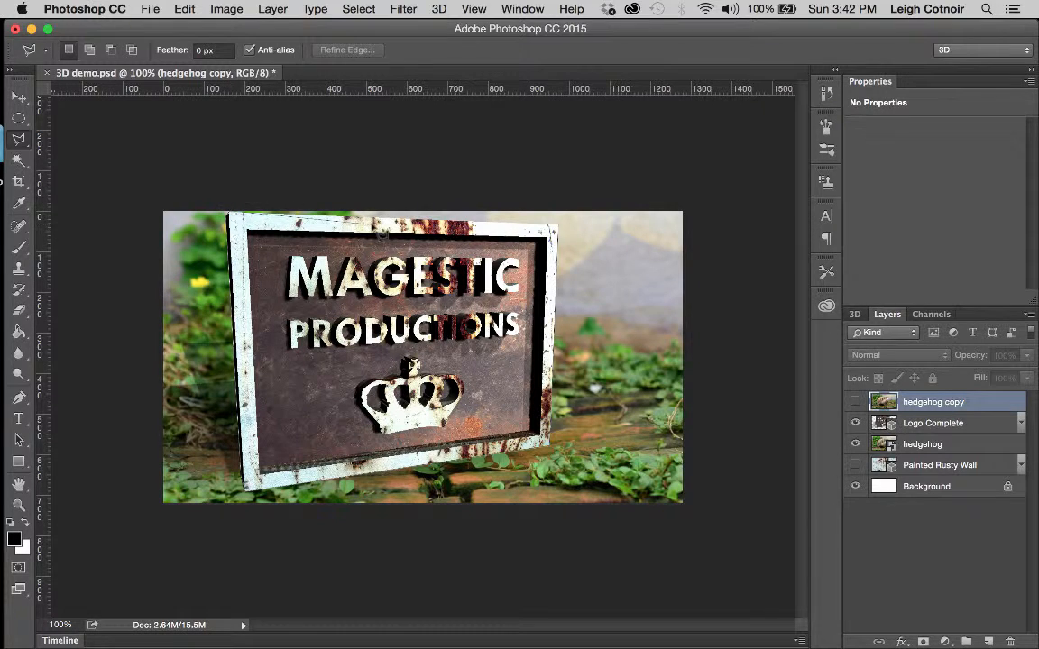
{"action": "double_click", "coordinate": [558, 228]}
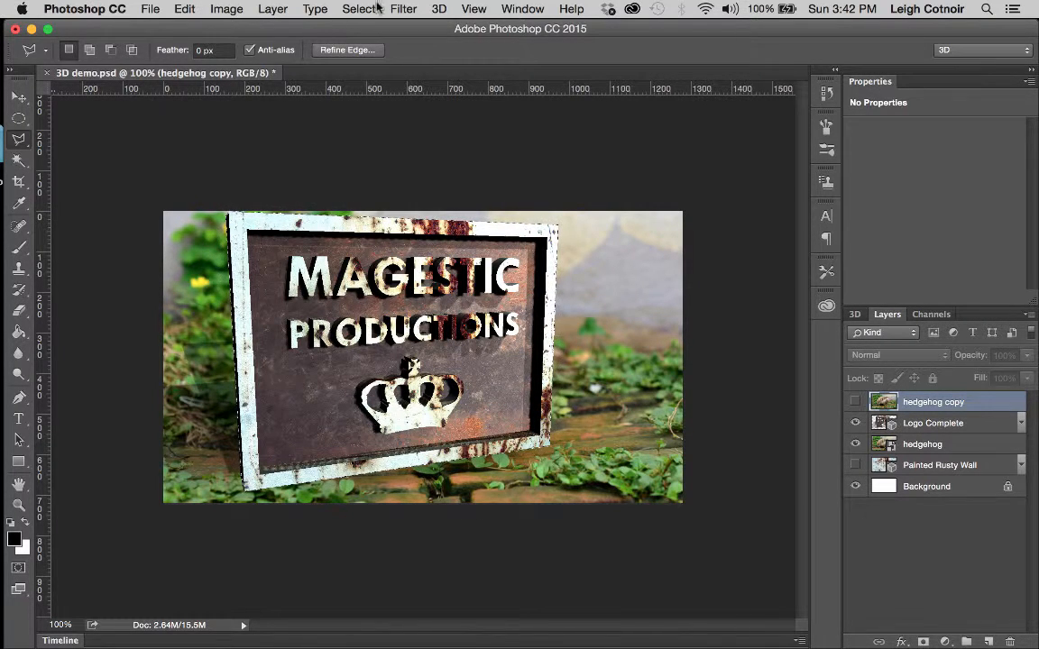
Step: Save the sign selection as a new channel named 'boundary' using Select > Save Selection
{"action": "left_click", "coordinate": [408, 8]}
{"action": "mouse_move", "coordinate": [374, 8]}
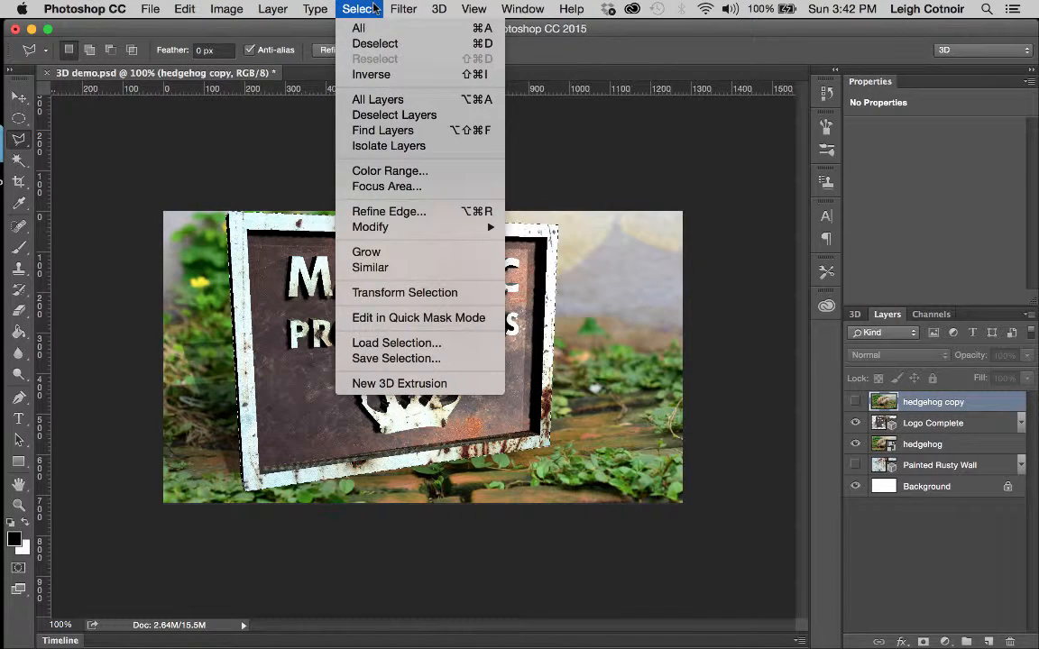
{"action": "left_click", "coordinate": [393, 358]}
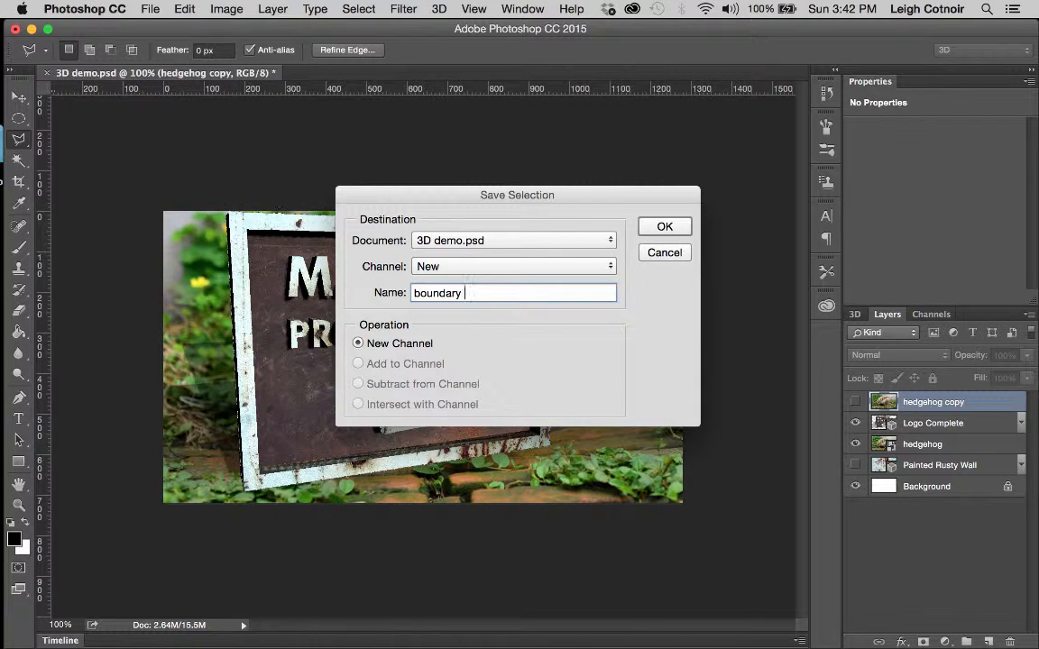
{"action": "key", "text": "Return"}
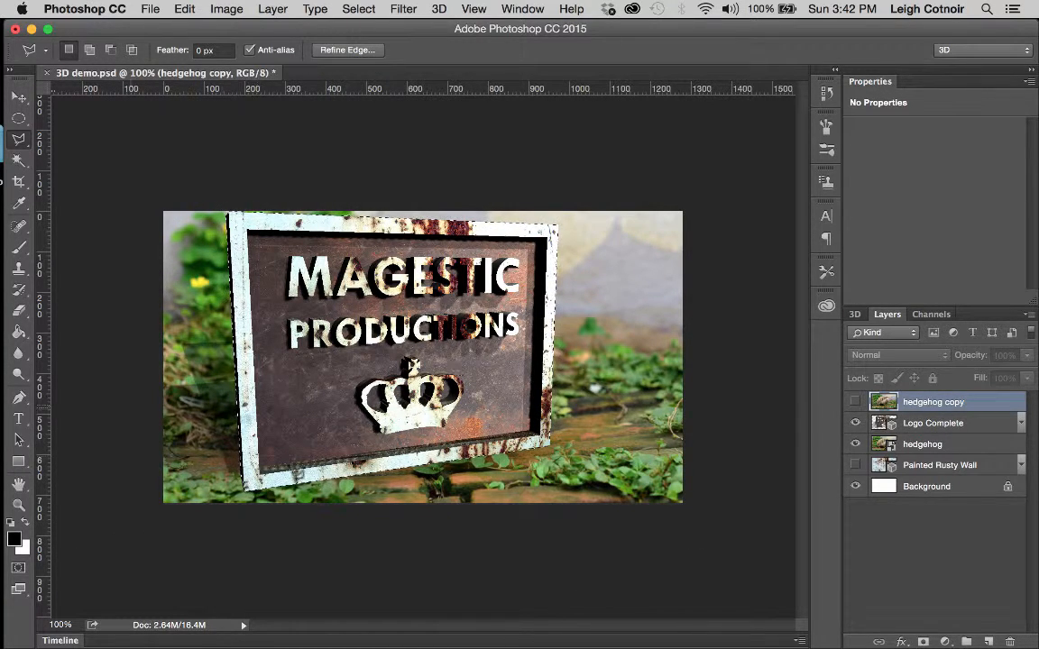
Step: Show hedgehog copy again, then zoom to 200% on the hedgehog's foreground and pan around it
{"action": "left_click", "coordinate": [855, 402]}
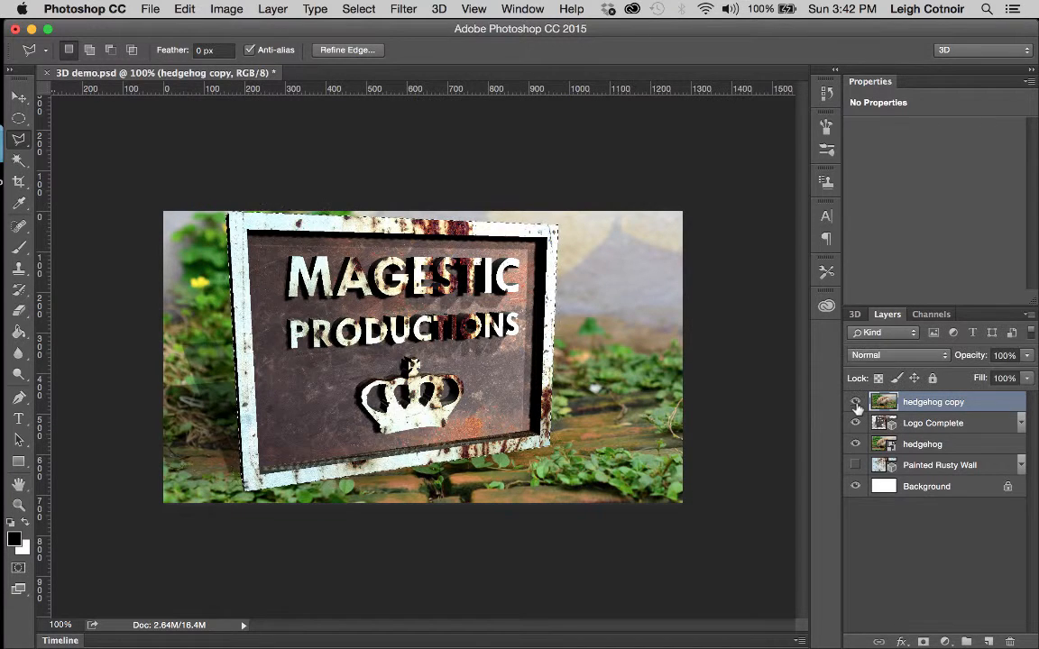
{"action": "left_click", "coordinate": [855, 403]}
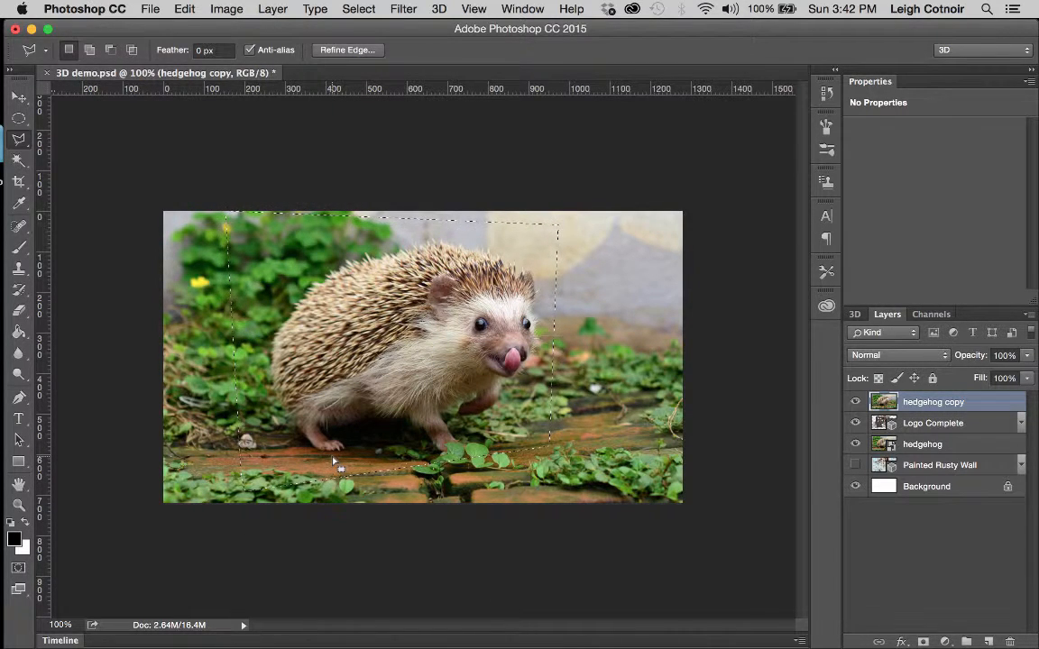
{"action": "key", "text": "z"}
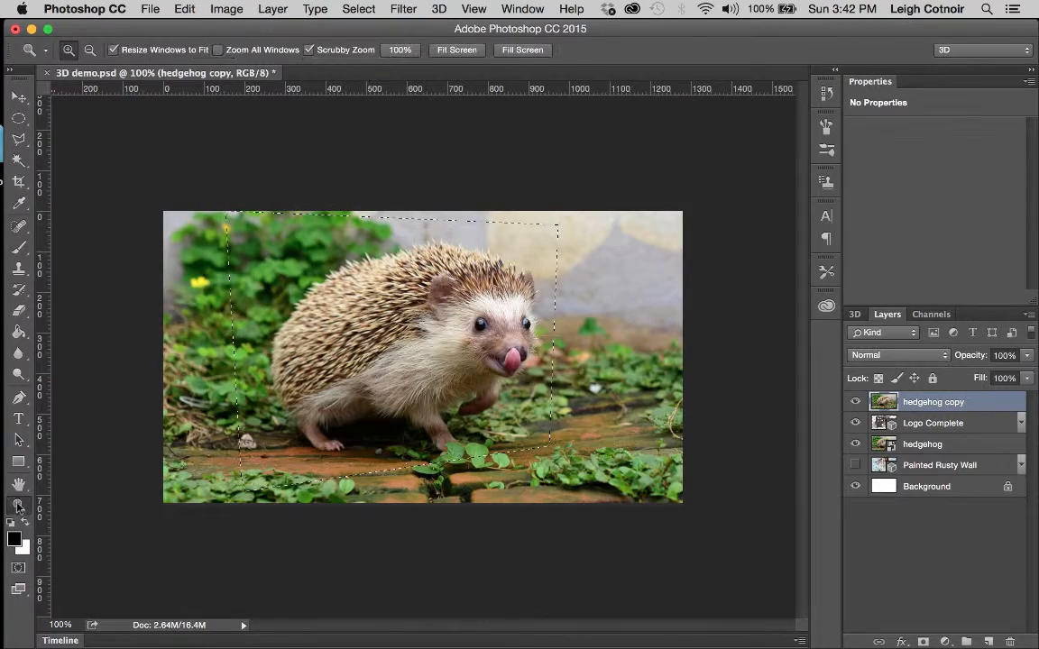
{"action": "left_click", "coordinate": [509, 474]}
{"action": "scroll", "coordinate": [510, 473], "scroll_direction": "left", "scroll_amount": 5}
{"action": "scroll", "coordinate": [510, 474], "scroll_direction": "down", "scroll_amount": 2}
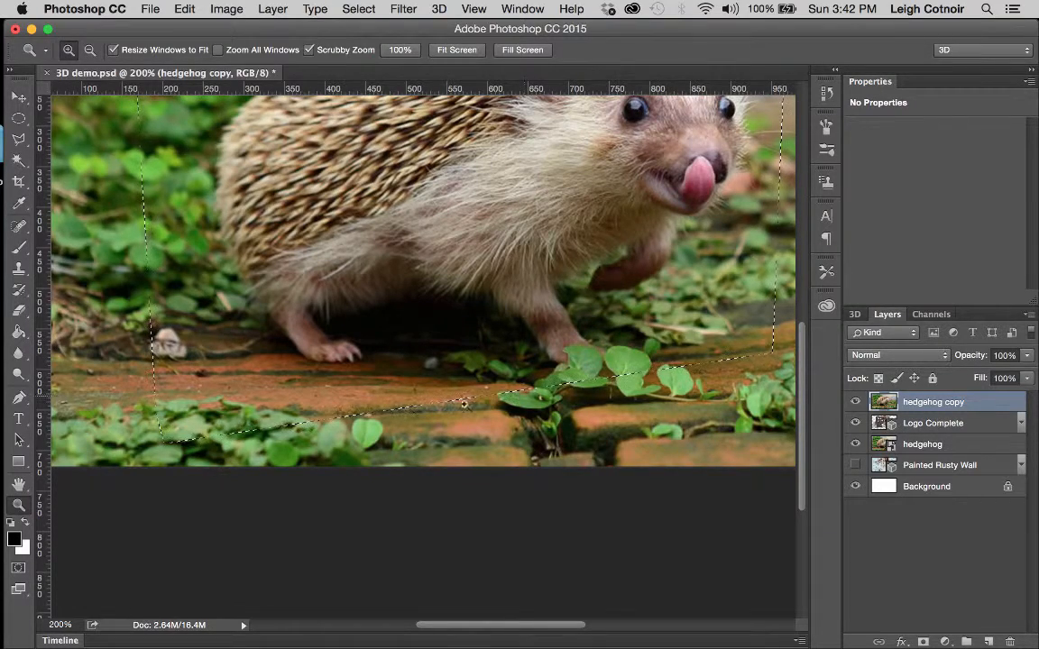
{"action": "scroll", "coordinate": [405, 378], "scroll_direction": "left", "scroll_amount": 2}
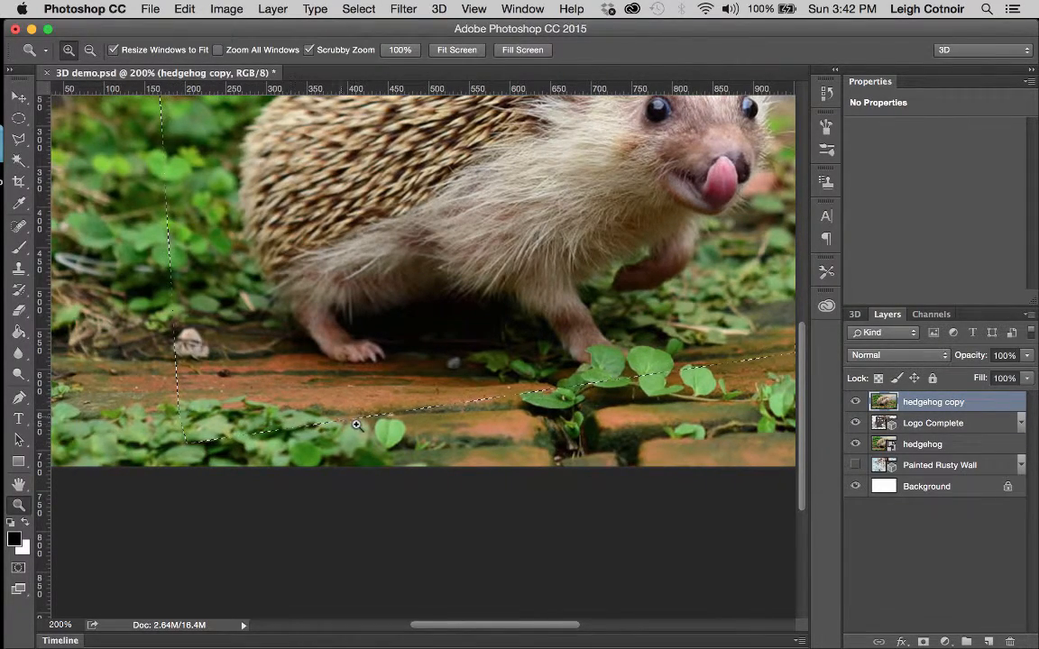
{"action": "scroll", "coordinate": [354, 424], "scroll_direction": "up", "scroll_amount": 6}
{"action": "scroll", "coordinate": [354, 423], "scroll_direction": "right", "scroll_amount": 2}
{"action": "scroll", "coordinate": [356, 424], "scroll_direction": "left", "scroll_amount": 3}
{"action": "scroll", "coordinate": [355, 424], "scroll_direction": "up", "scroll_amount": 2}
{"action": "scroll", "coordinate": [355, 423], "scroll_direction": "down", "scroll_amount": 4}
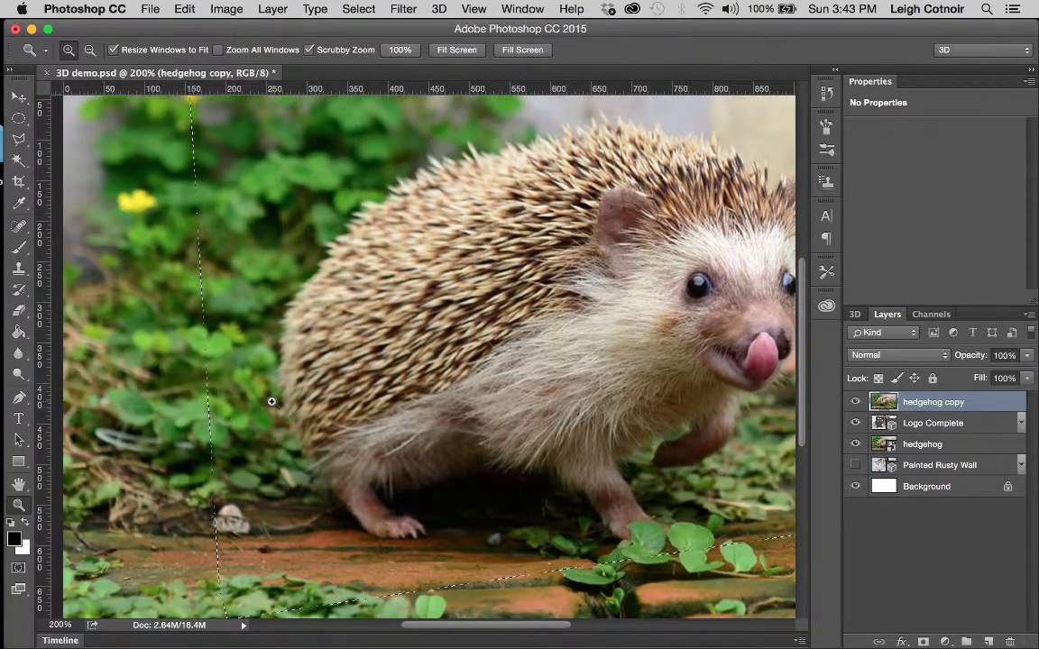
{"action": "scroll", "coordinate": [181, 374], "scroll_direction": "down", "scroll_amount": 3}
{"action": "scroll", "coordinate": [181, 374], "scroll_direction": "right", "scroll_amount": 2}
{"action": "scroll", "coordinate": [181, 375], "scroll_direction": "up", "scroll_amount": 1}
{"action": "scroll", "coordinate": [181, 374], "scroll_direction": "right", "scroll_amount": 1}
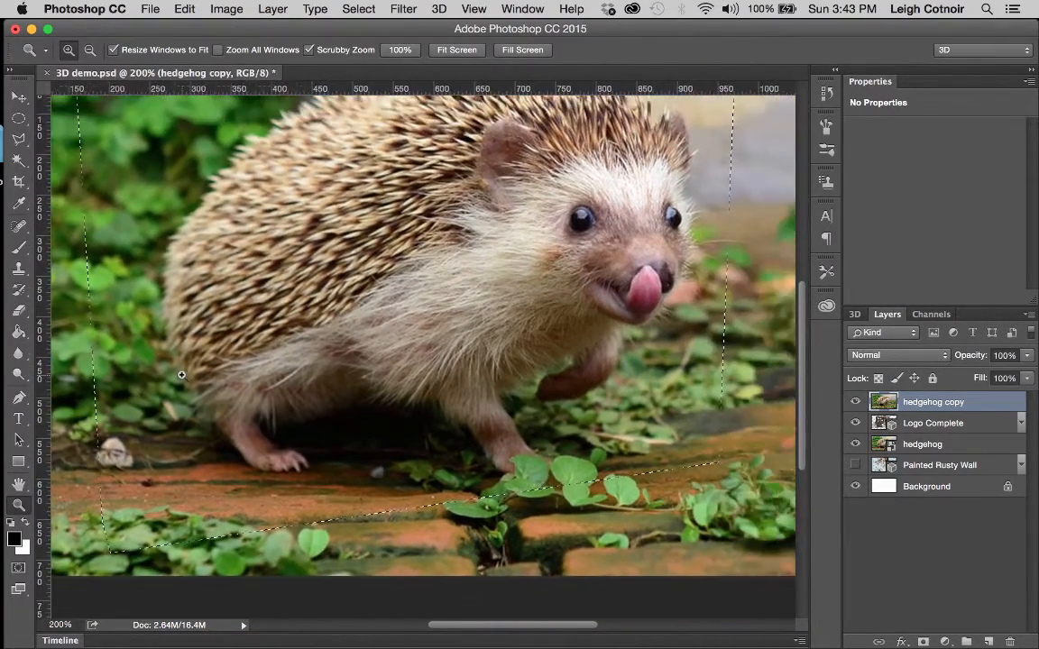
{"action": "scroll", "coordinate": [181, 374], "scroll_direction": "left", "scroll_amount": 1}
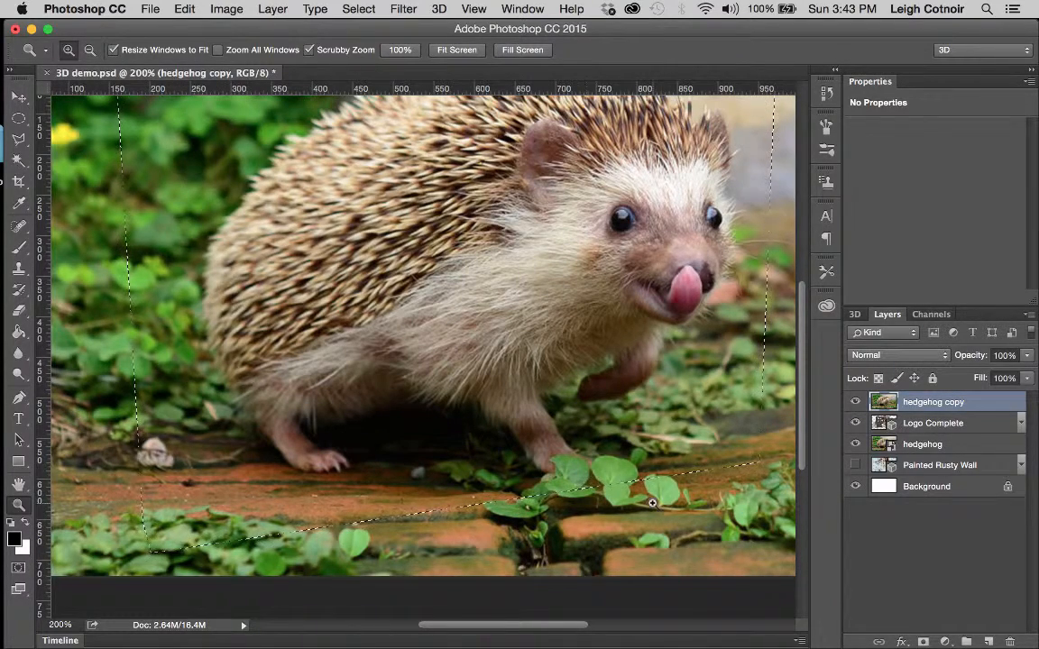
{"action": "scroll", "coordinate": [651, 504], "scroll_direction": "right", "scroll_amount": 1}
{"action": "scroll", "coordinate": [651, 503], "scroll_direction": "up", "scroll_amount": 1}
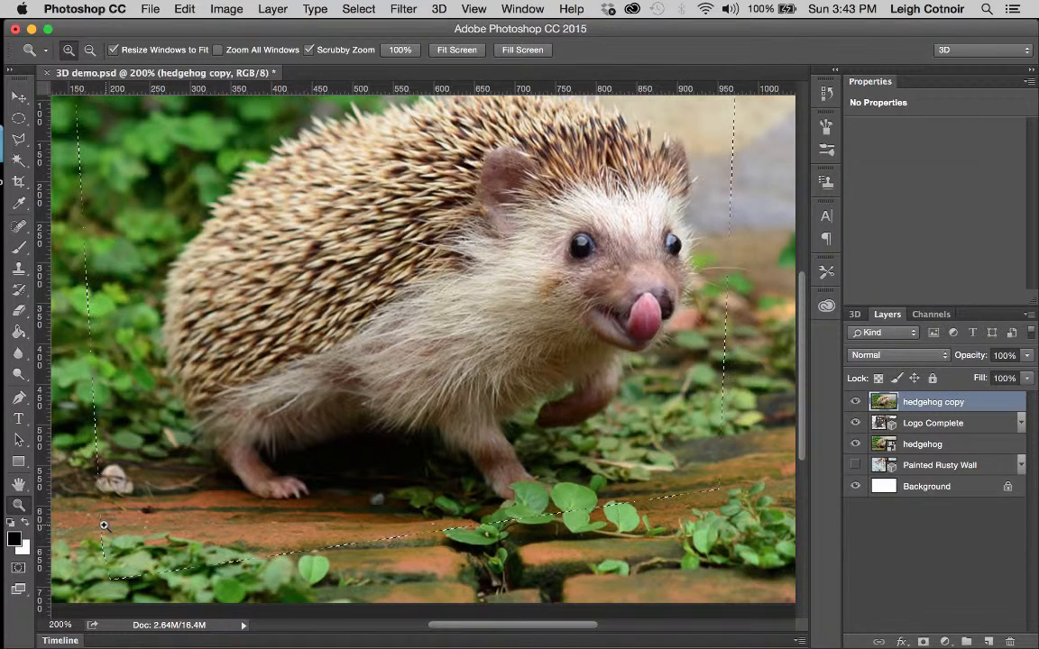
Step: Convert the sign selection to a Quick Mask overlay and pick the Brush tool
{"action": "left_click", "coordinate": [19, 568]}
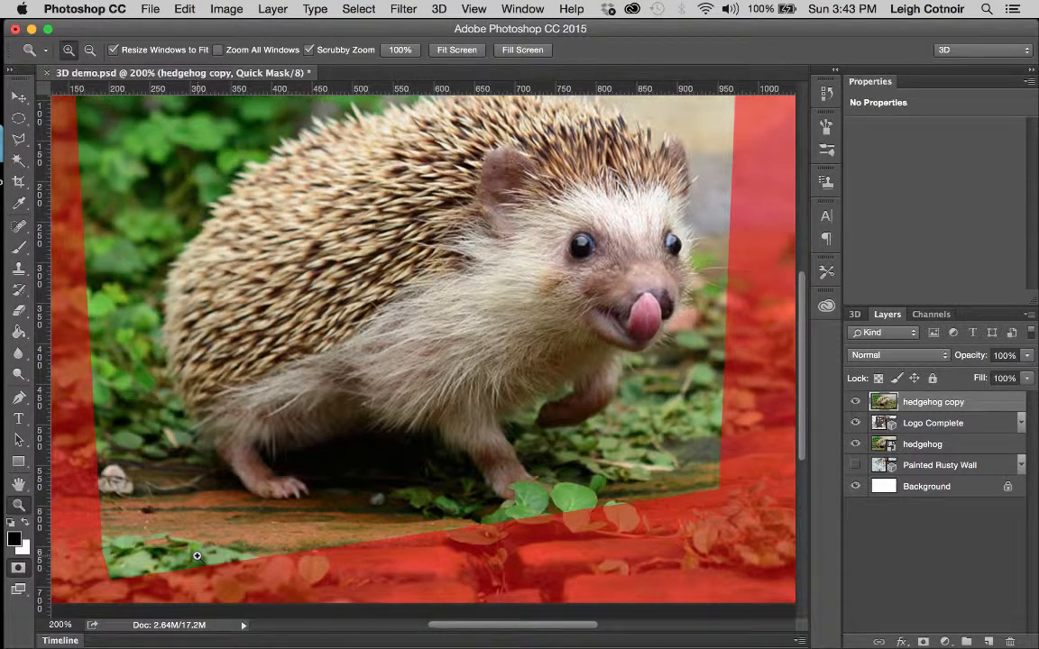
{"action": "left_click", "coordinate": [20, 253]}
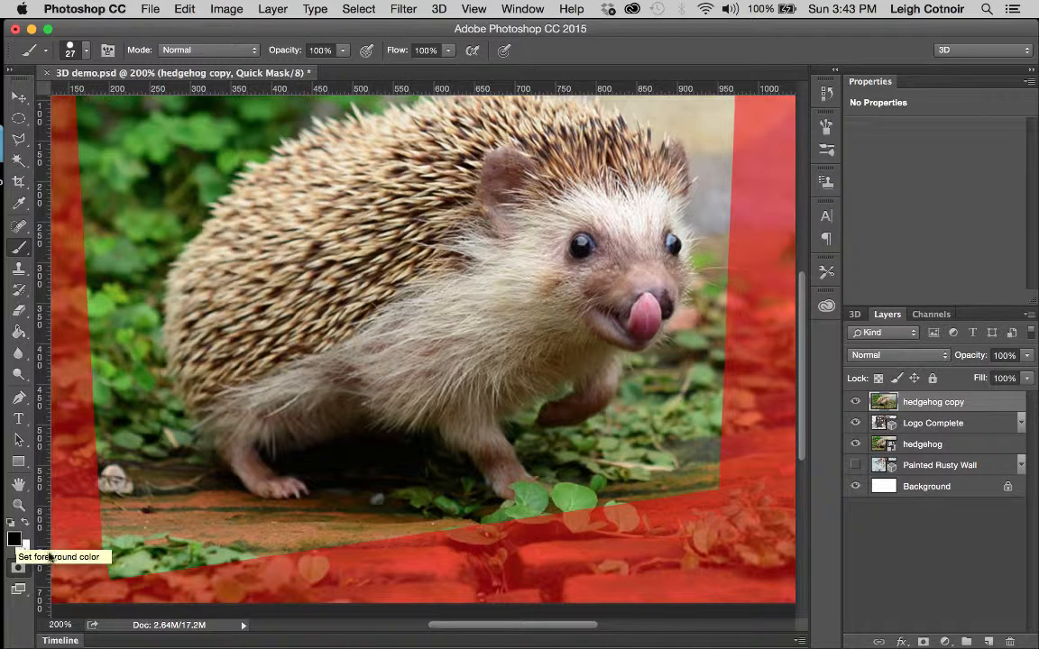
Step: Set the brush hardness to 81% in the brush picker
{"action": "left_click", "coordinate": [83, 48]}
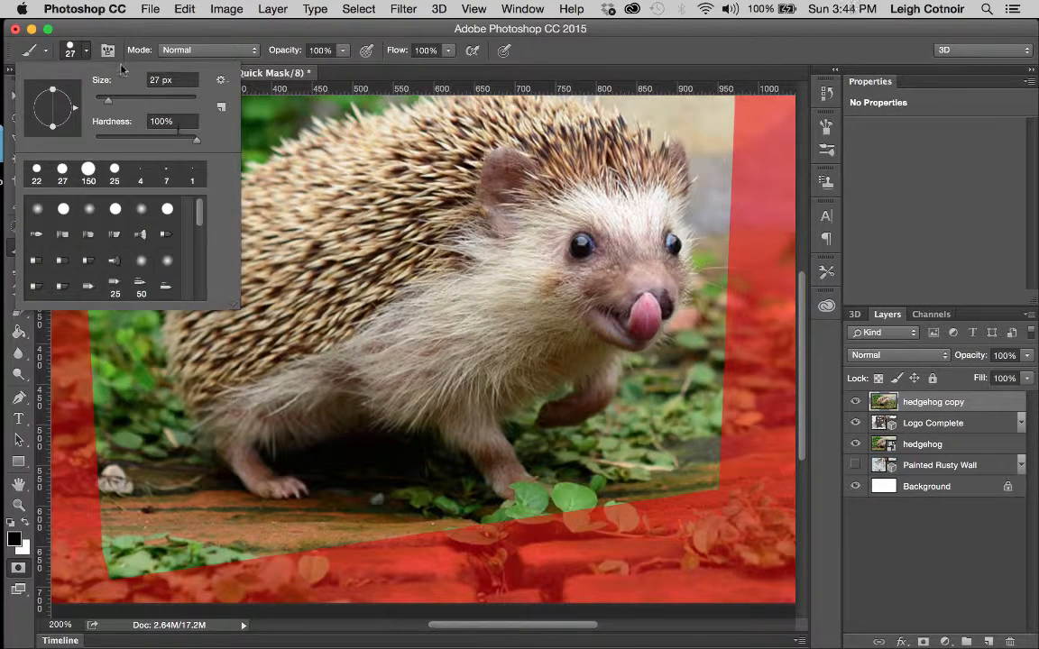
{"action": "left_click_drag", "start_coordinate": [197, 146], "coordinate": [177, 145]}
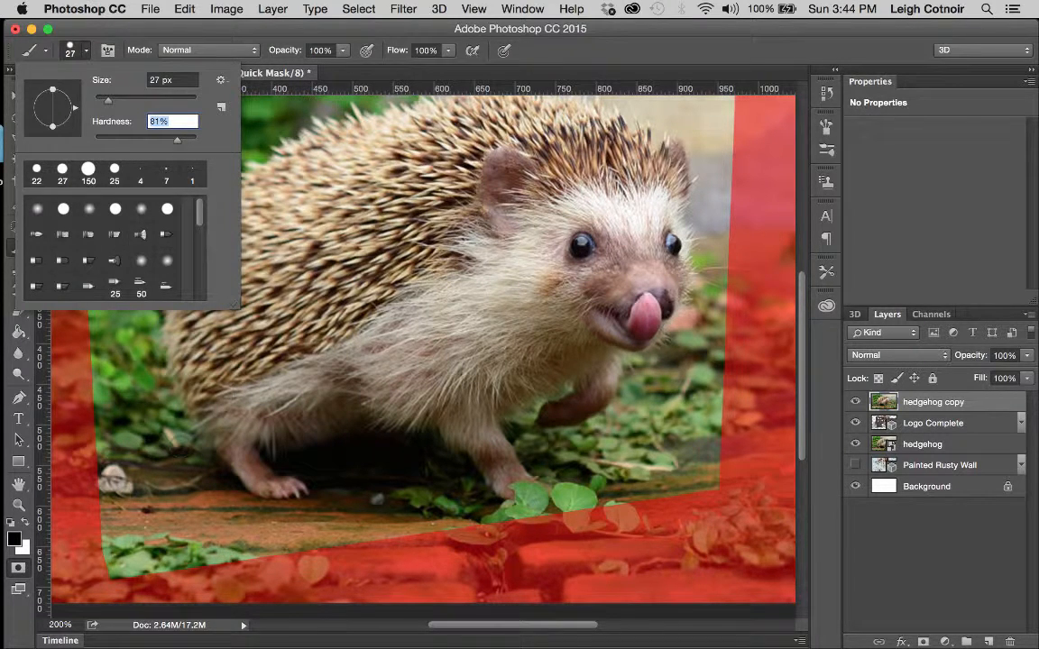
{"action": "key", "text": "Return"}
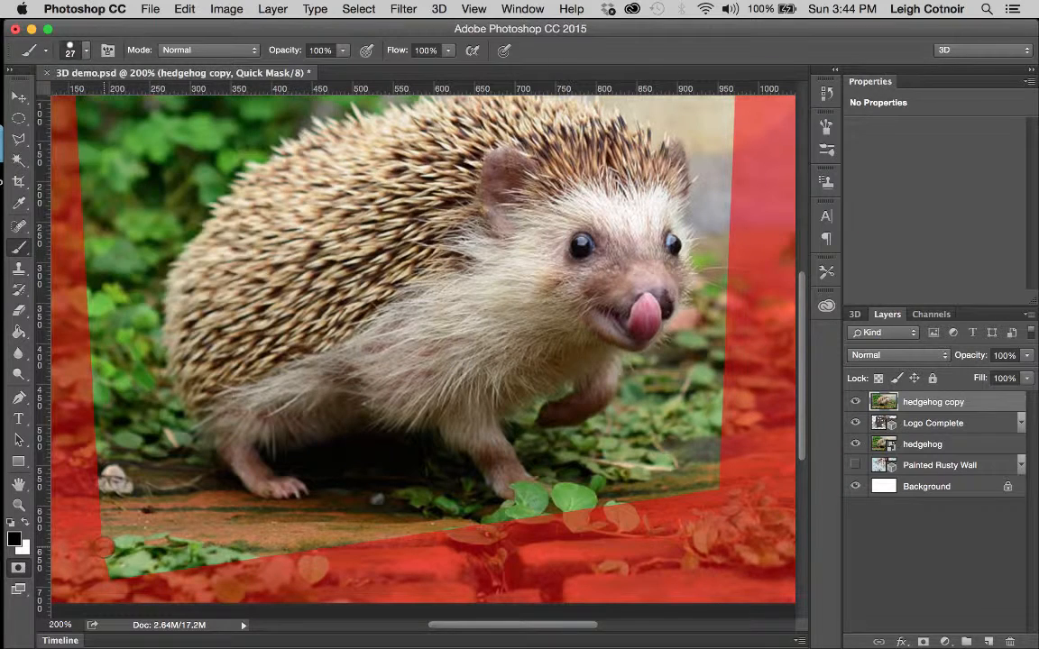
Step: Paint the mask over the bottom-left leaves and the two leaves near the bottom centre
{"action": "mouse_move", "coordinate": [104, 546]}
{"action": "left_mouse_down"}
{"action": "mouse_move", "coordinate": [121, 567]}
{"action": "mouse_move", "coordinate": [145, 558]}
{"action": "mouse_move", "coordinate": [181, 572]}
{"action": "left_mouse_up"}
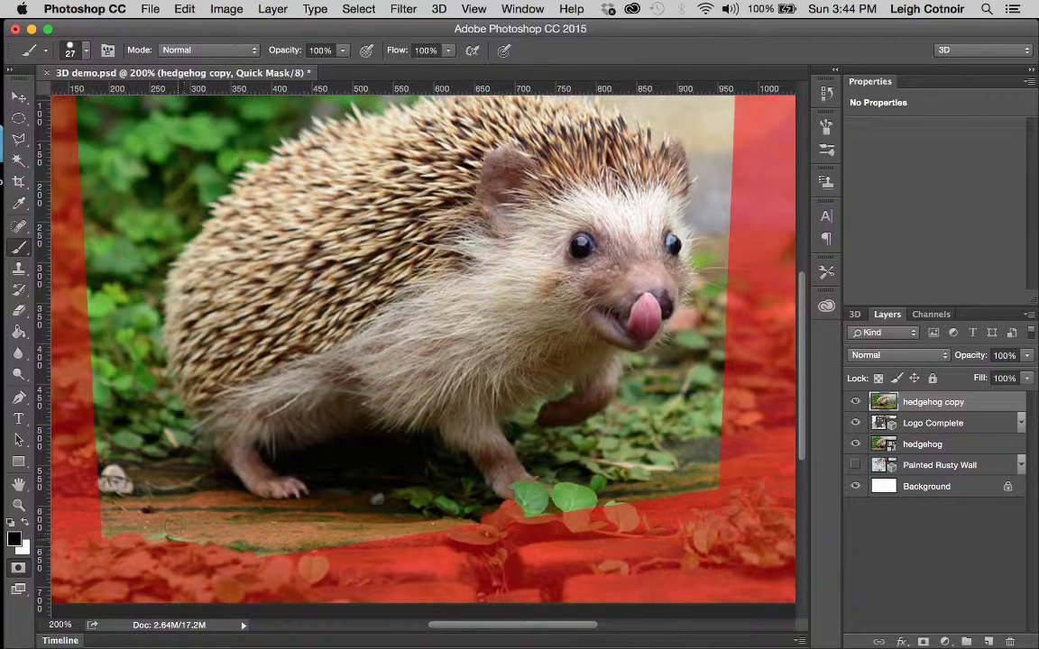
{"action": "left_click", "coordinate": [527, 502]}
{"action": "mouse_move", "coordinate": [532, 494]}
{"action": "left_mouse_down"}
{"action": "mouse_move", "coordinate": [538, 507]}
{"action": "mouse_move", "coordinate": [527, 512]}
{"action": "left_mouse_up"}
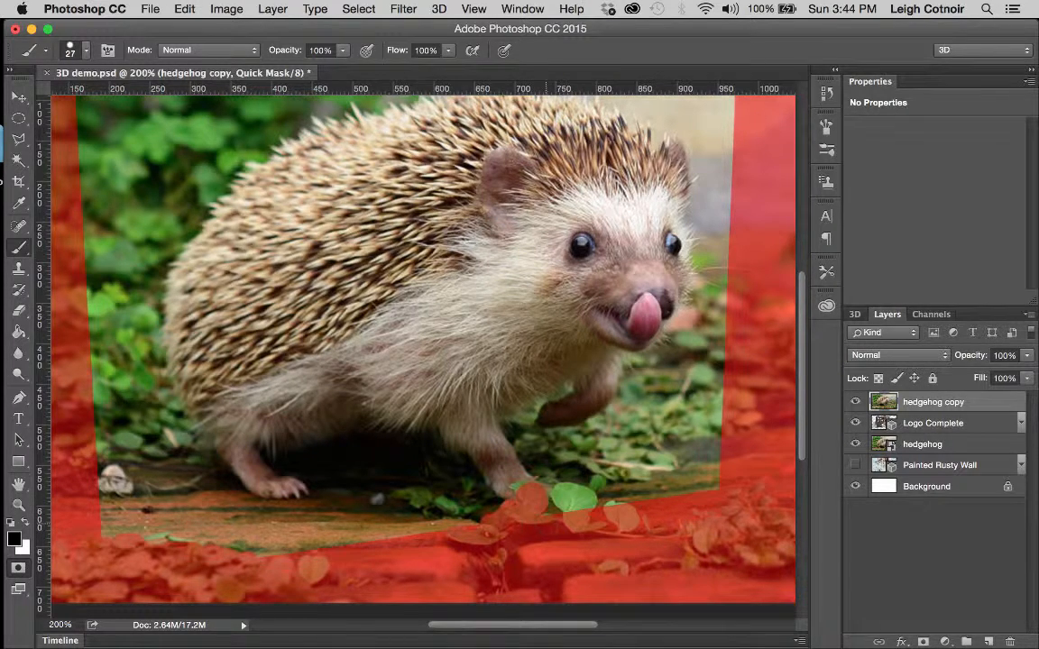
{"action": "left_click", "coordinate": [562, 499]}
{"action": "left_click_drag", "start_coordinate": [564, 498], "coordinate": [588, 500]}
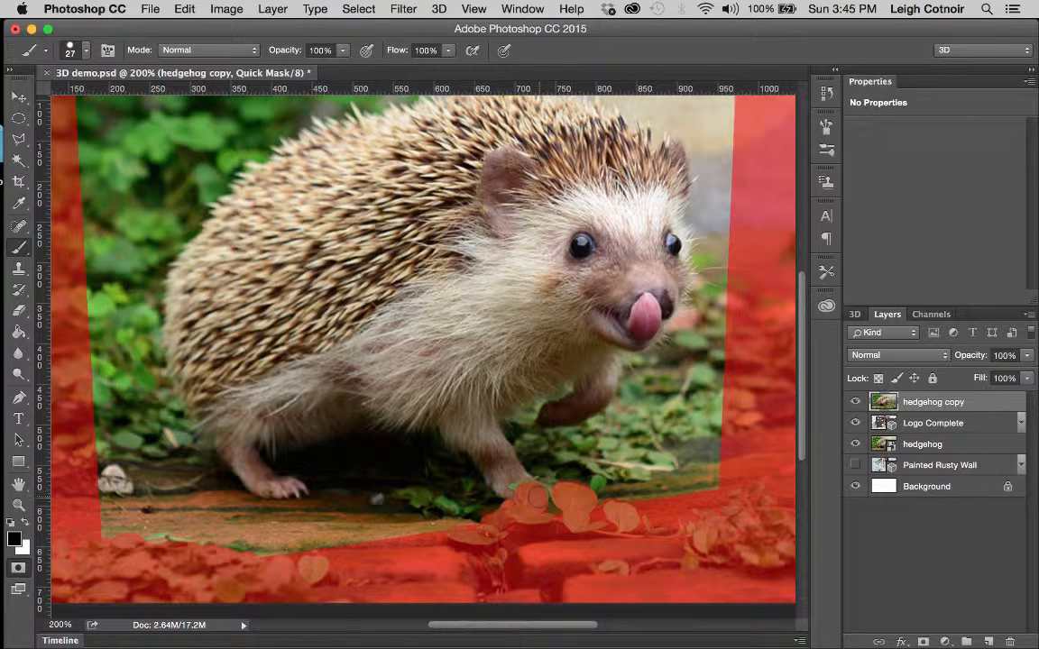
Step: Set the brush size to 14 px, then shrink it further to 7 px
{"action": "left_click", "coordinate": [85, 51]}
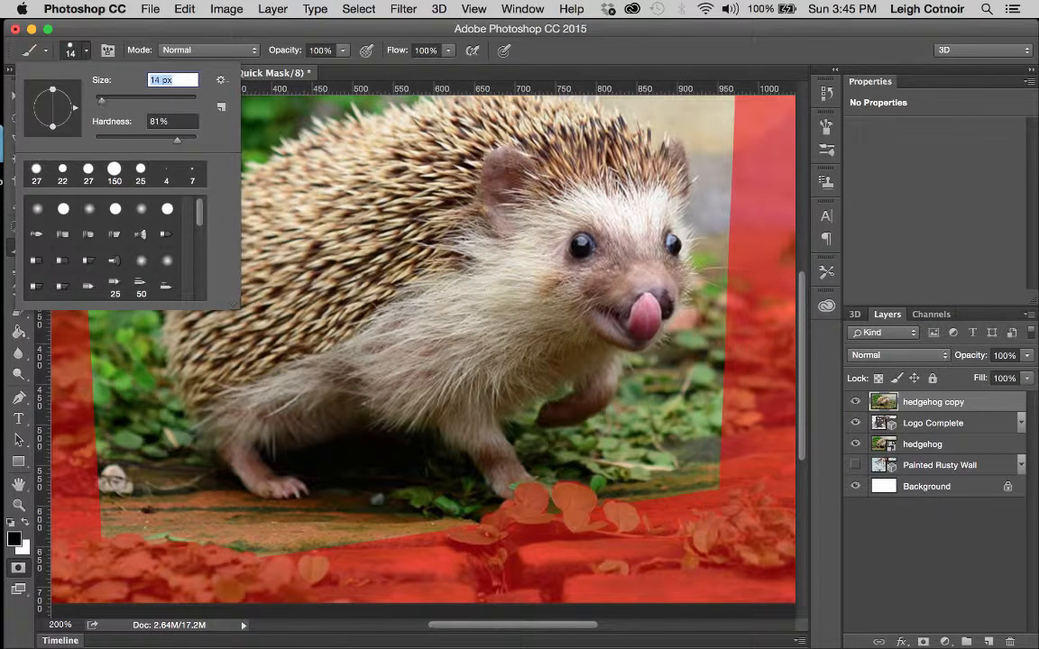
{"action": "key", "text": "Return"}
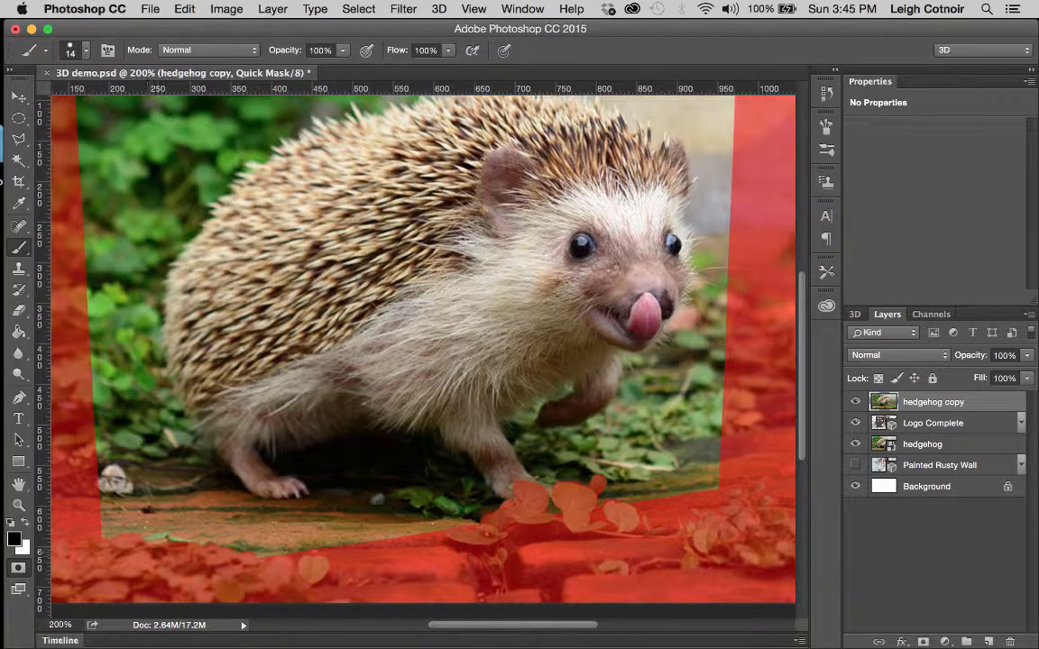
{"action": "left_click", "coordinate": [85, 50]}
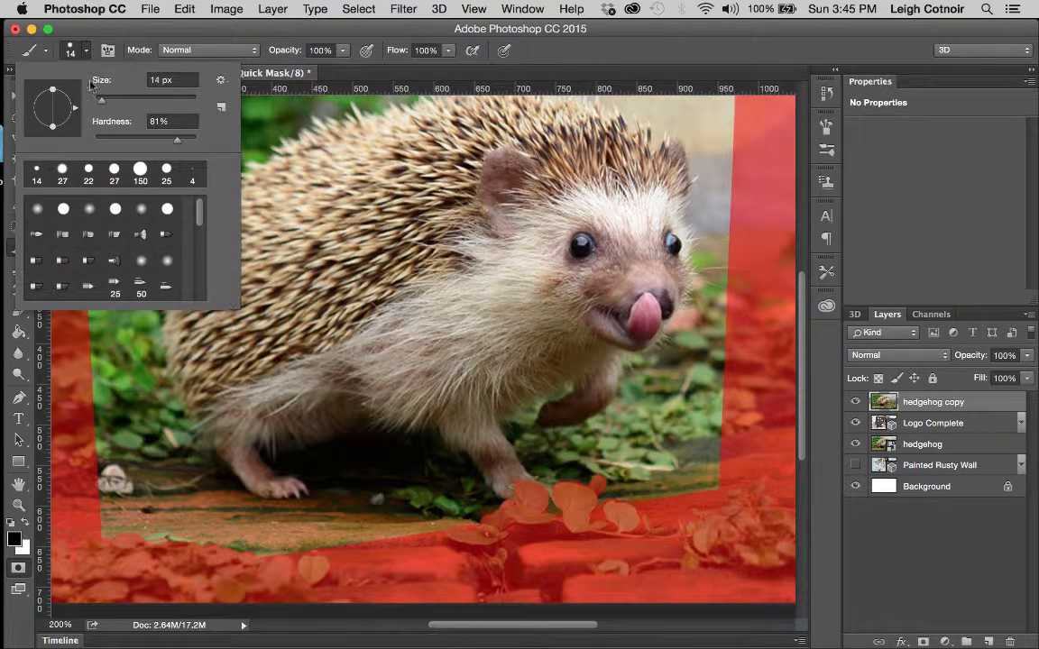
{"action": "mouse_move", "coordinate": [100, 99]}
{"action": "left_mouse_down"}
{"action": "mouse_move", "coordinate": [92, 94]}
{"action": "mouse_move", "coordinate": [97, 102]}
{"action": "left_mouse_up"}
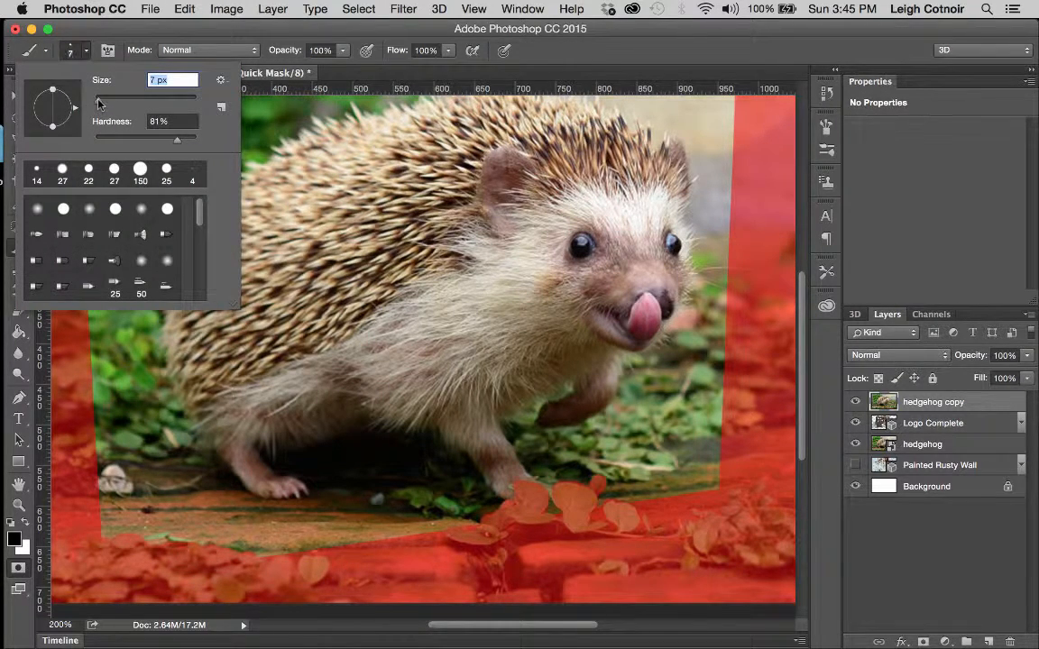
{"action": "key", "text": "Return"}
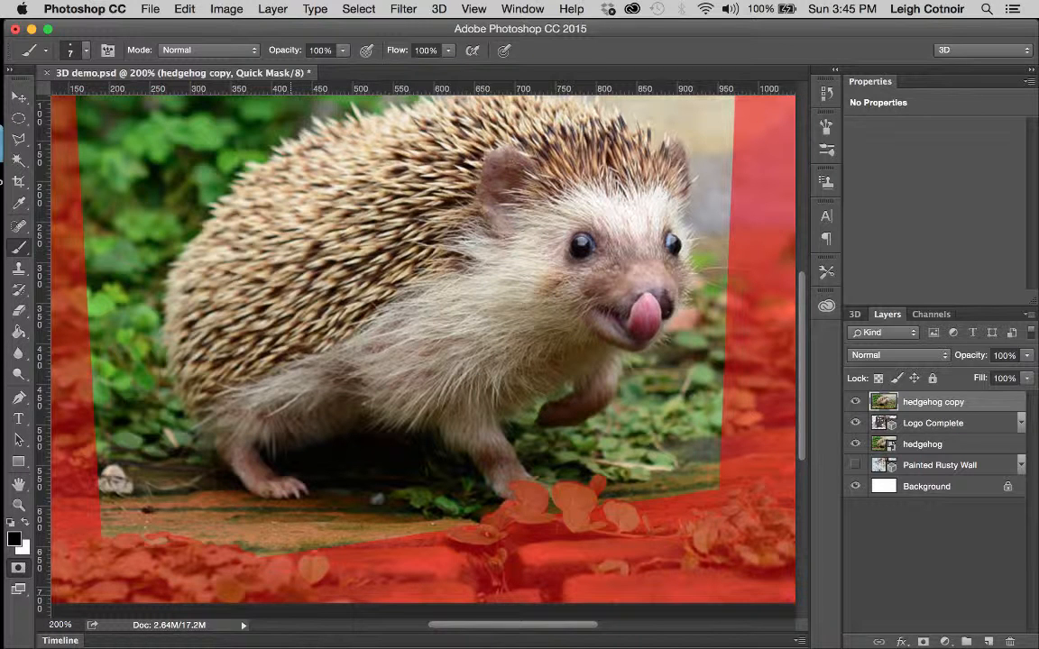
Step: Convert the quick mask to a selection, zoom in on the bottom leaves, and preview it as a red overlay
{"action": "left_click", "coordinate": [17, 569]}
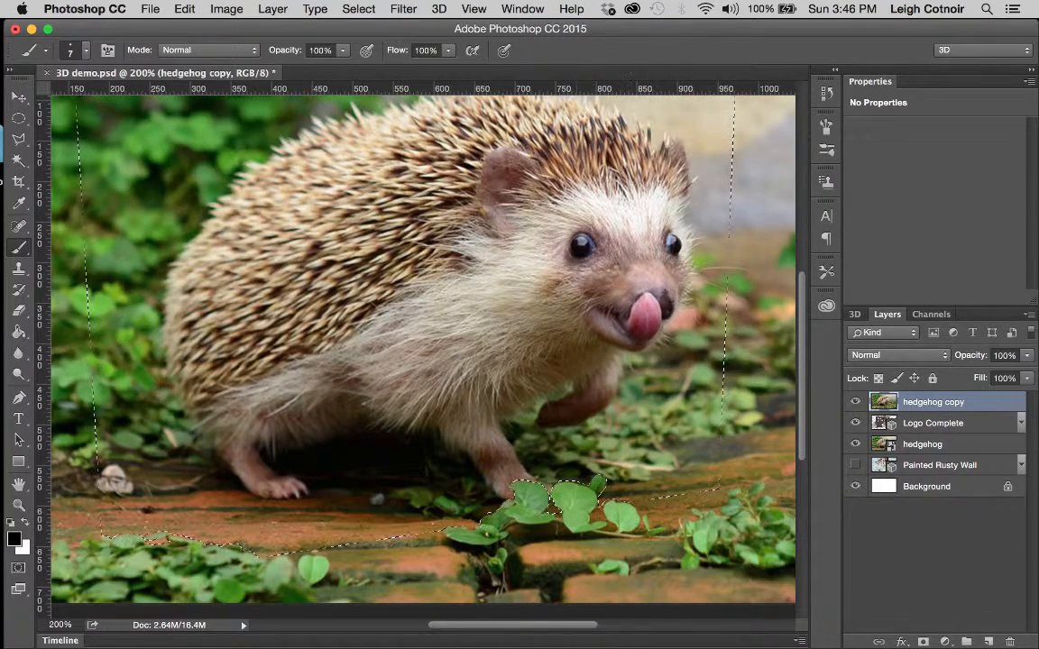
{"action": "left_click", "coordinate": [18, 507]}
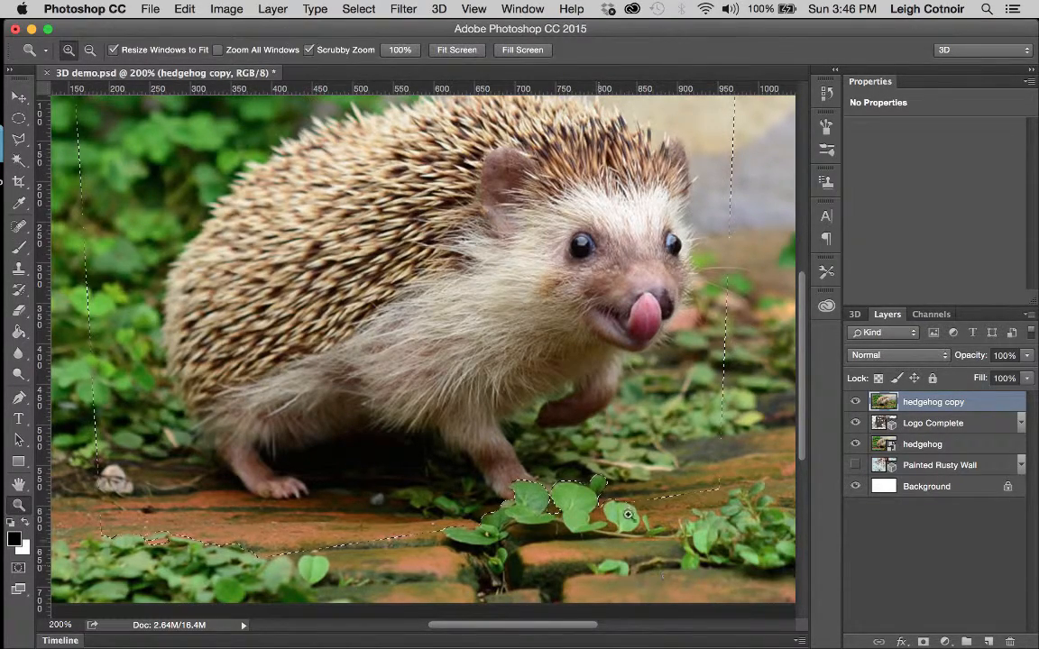
{"action": "left_click", "coordinate": [612, 538]}
{"action": "left_click", "coordinate": [613, 538]}
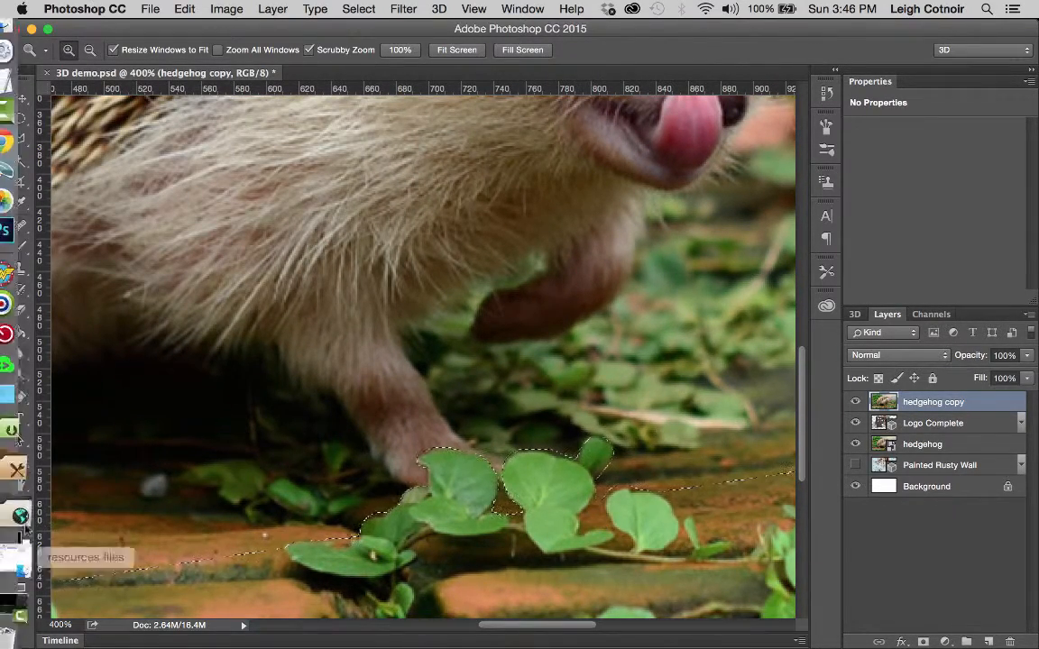
{"action": "left_click", "coordinate": [19, 569]}
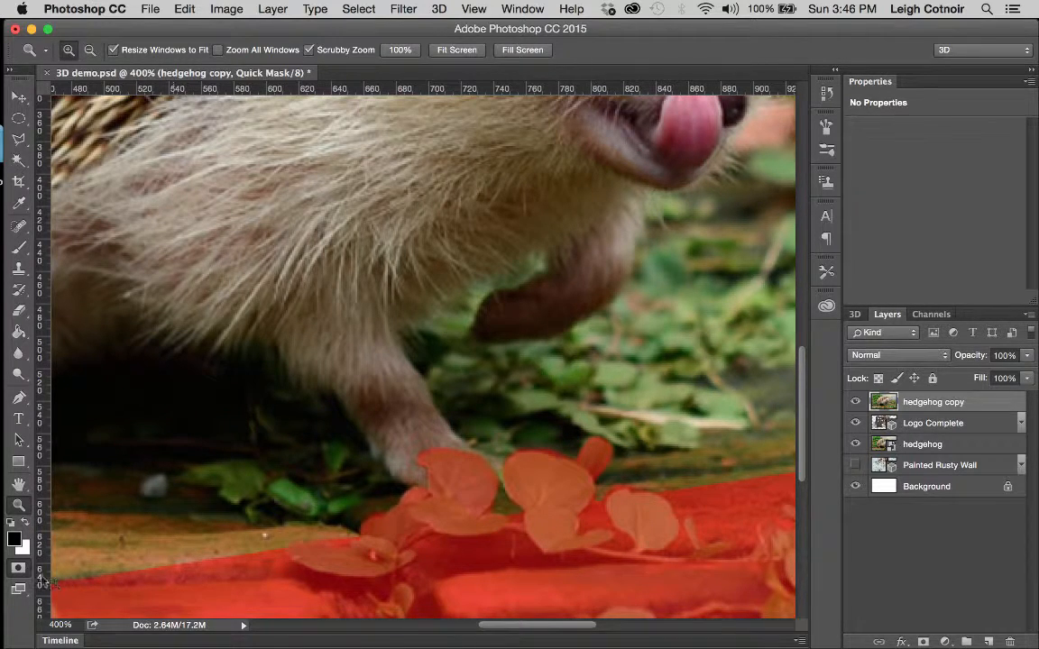
{"action": "key", "text": "q"}
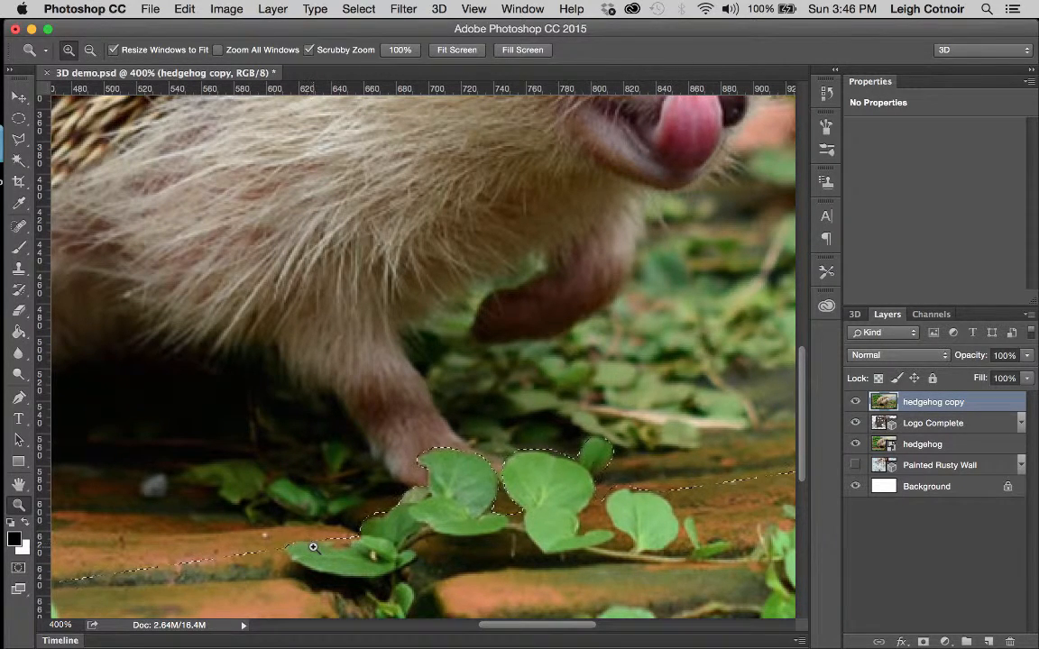
Step: Save the selection as a channel named 'boundary 2', then zoom back out
{"action": "left_click", "coordinate": [348, 10]}
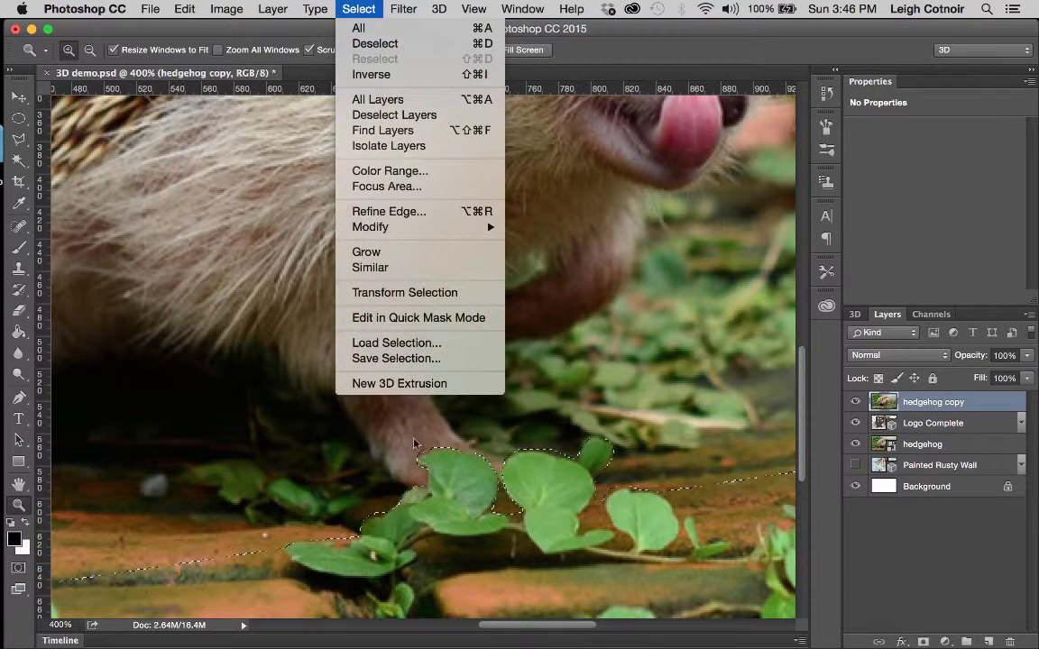
{"action": "left_click", "coordinate": [402, 357]}
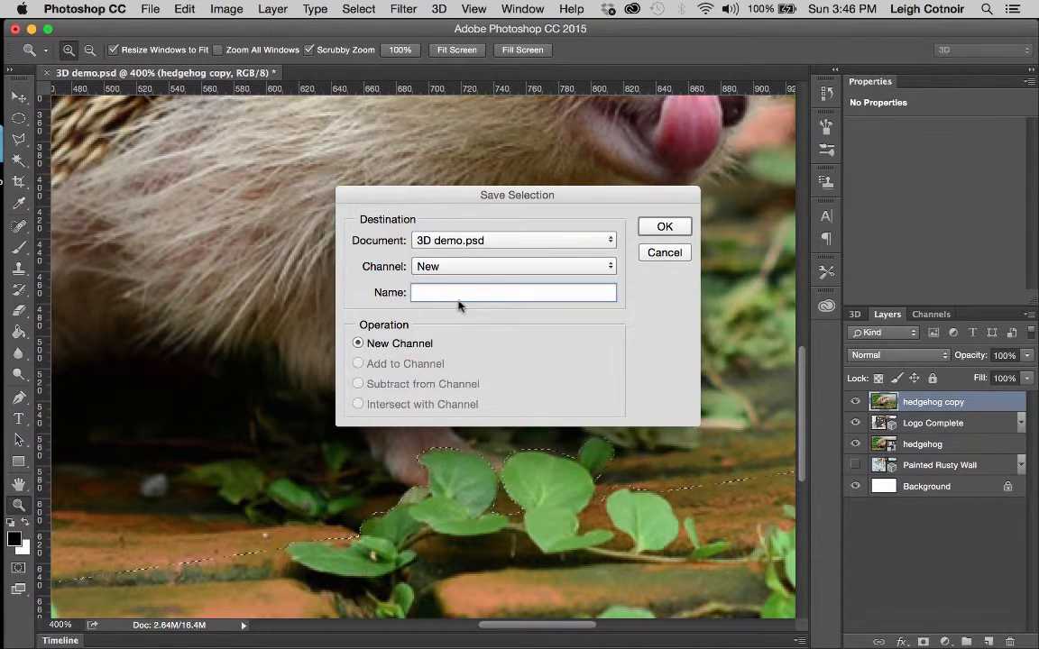
{"action": "type", "text": "boundary 2"}
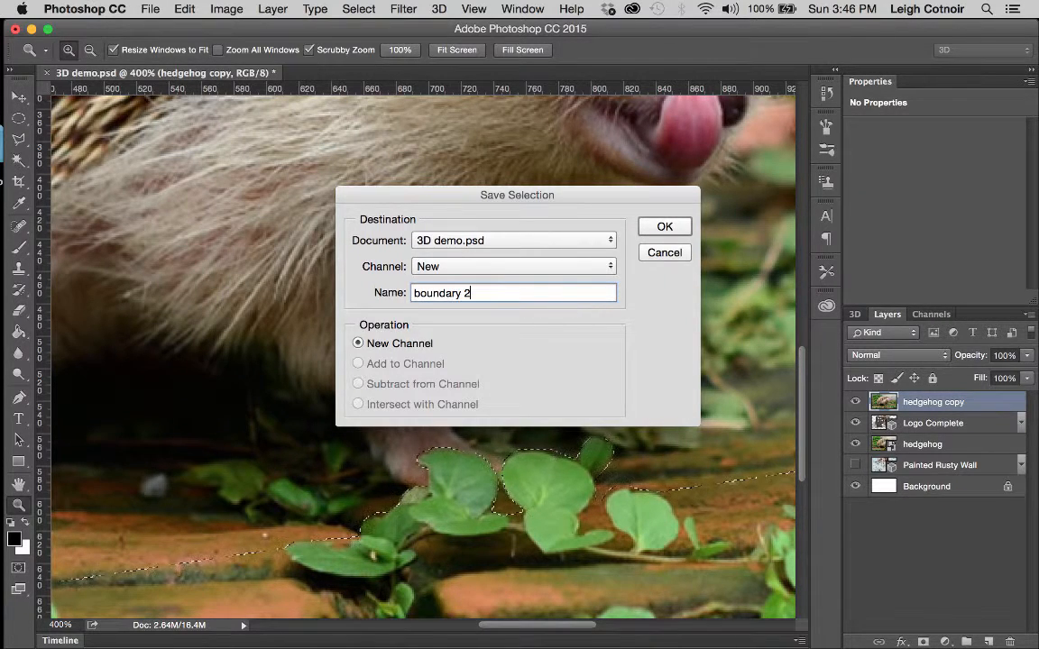
{"action": "key", "text": "Return"}
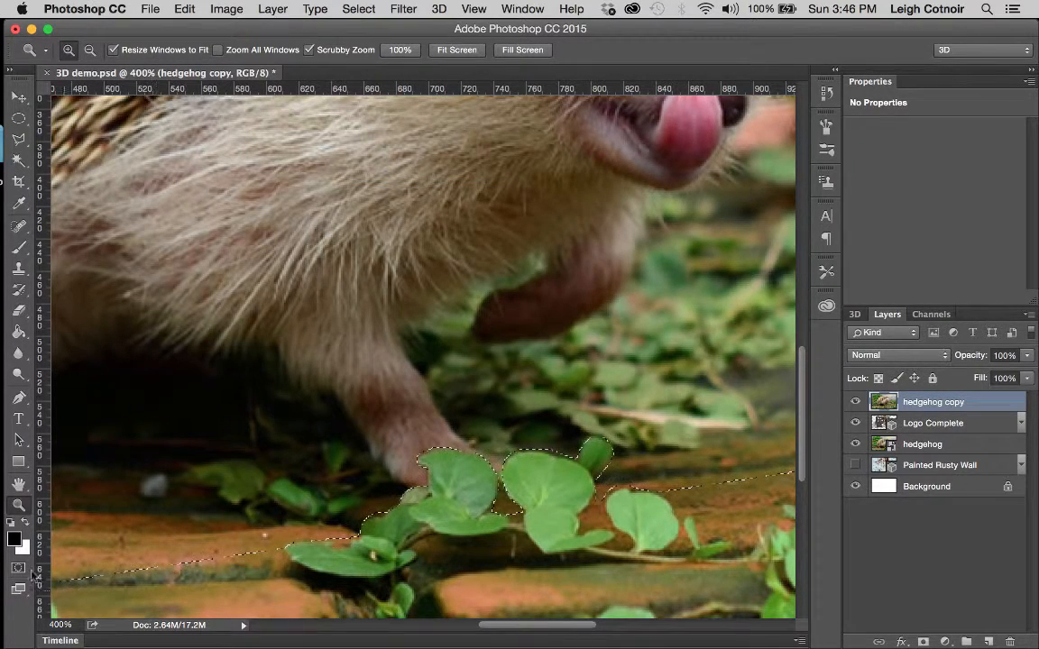
{"action": "left_click", "coordinate": [468, 359], "text": "alt"}
{"action": "left_click", "coordinate": [468, 358], "text": "alt"}
{"action": "left_click", "coordinate": [468, 359], "text": "alt"}
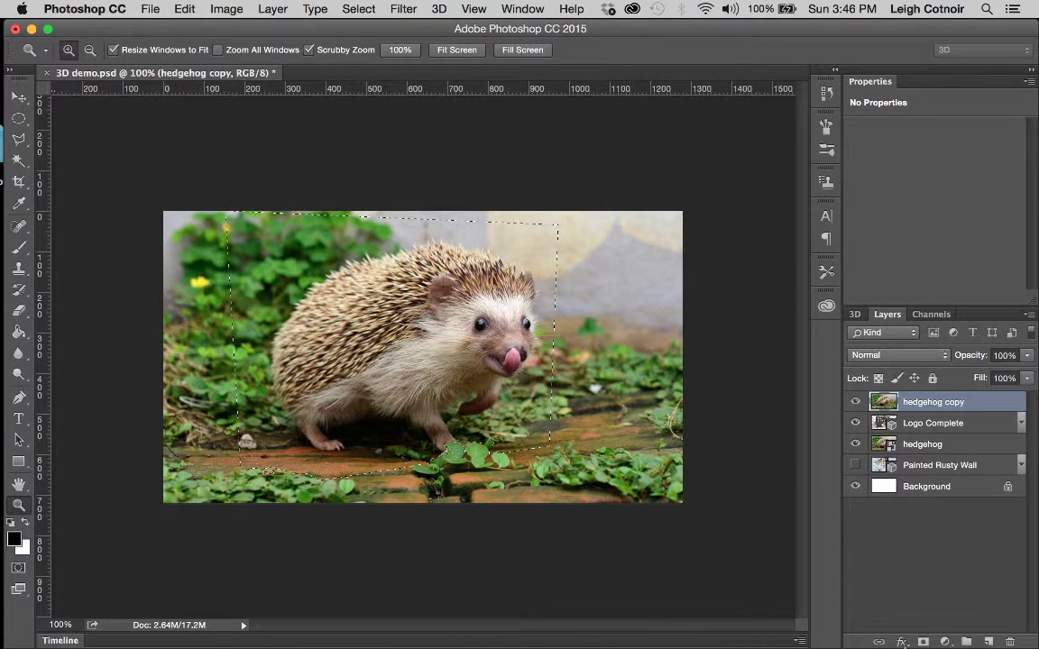
Step: Undo a trial layer mask on hedgehog copy and choose Select > Inverse instead
{"action": "left_click", "coordinate": [922, 642]}
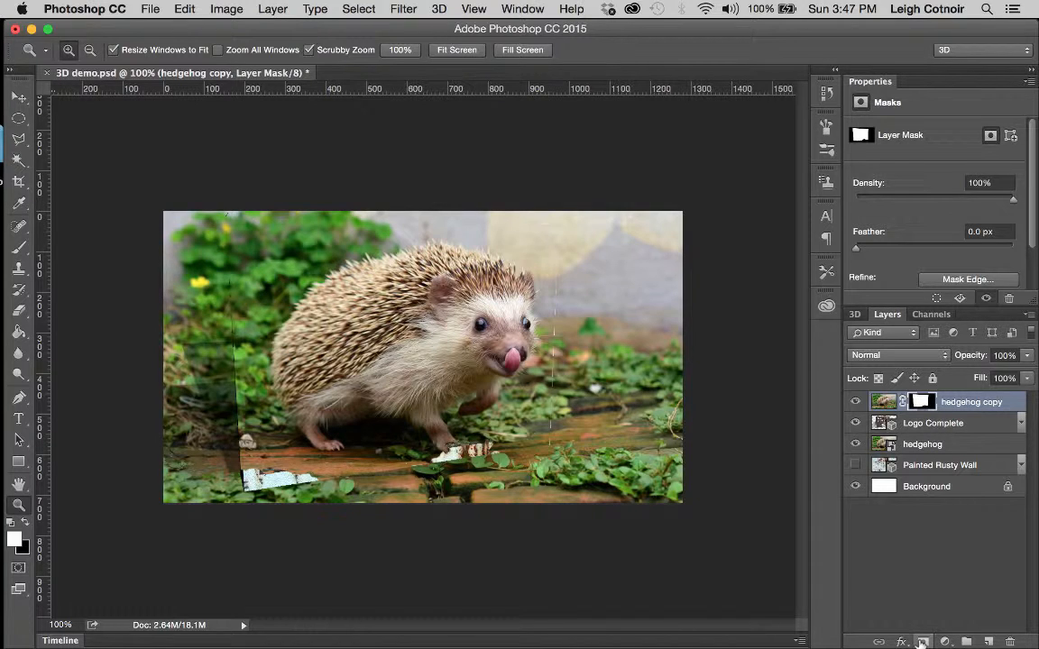
{"action": "key", "text": "super+z"}
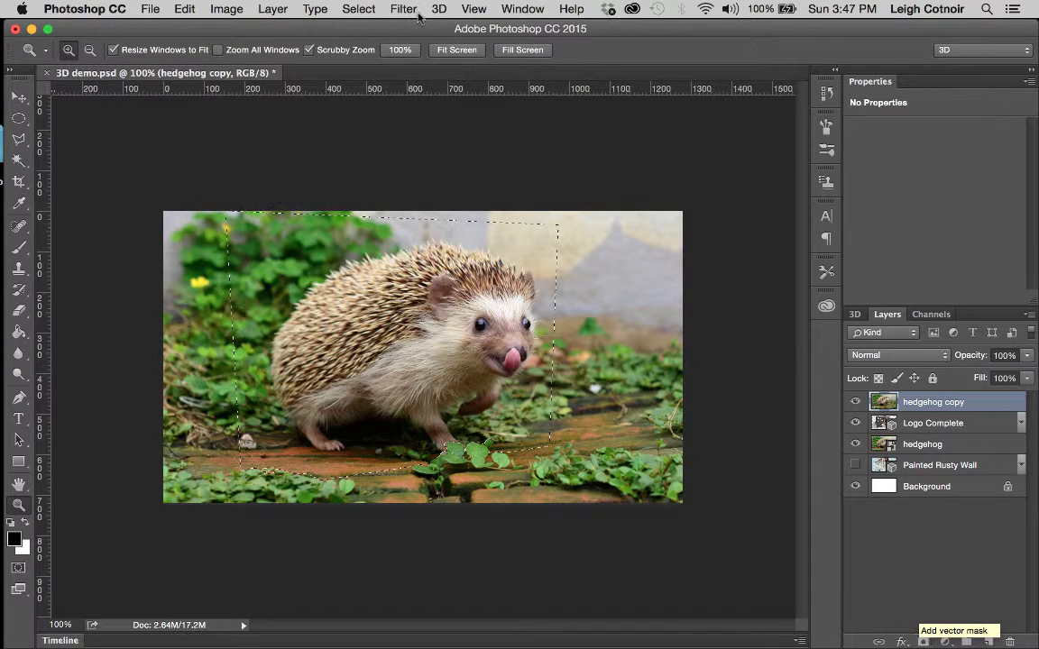
{"action": "left_click", "coordinate": [361, 9]}
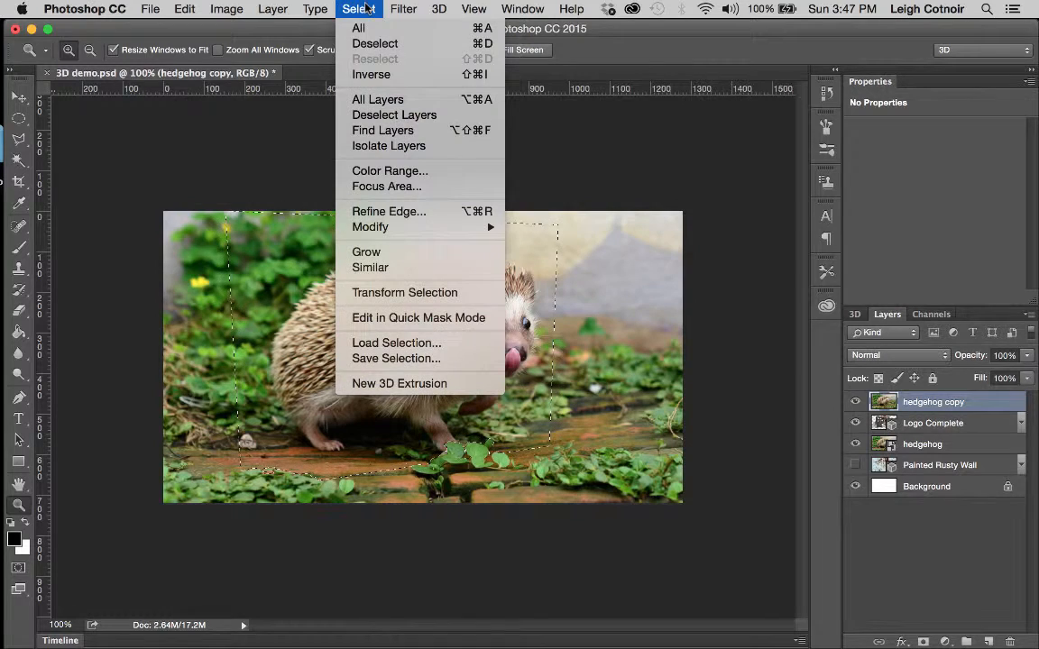
{"action": "left_click", "coordinate": [356, 74]}
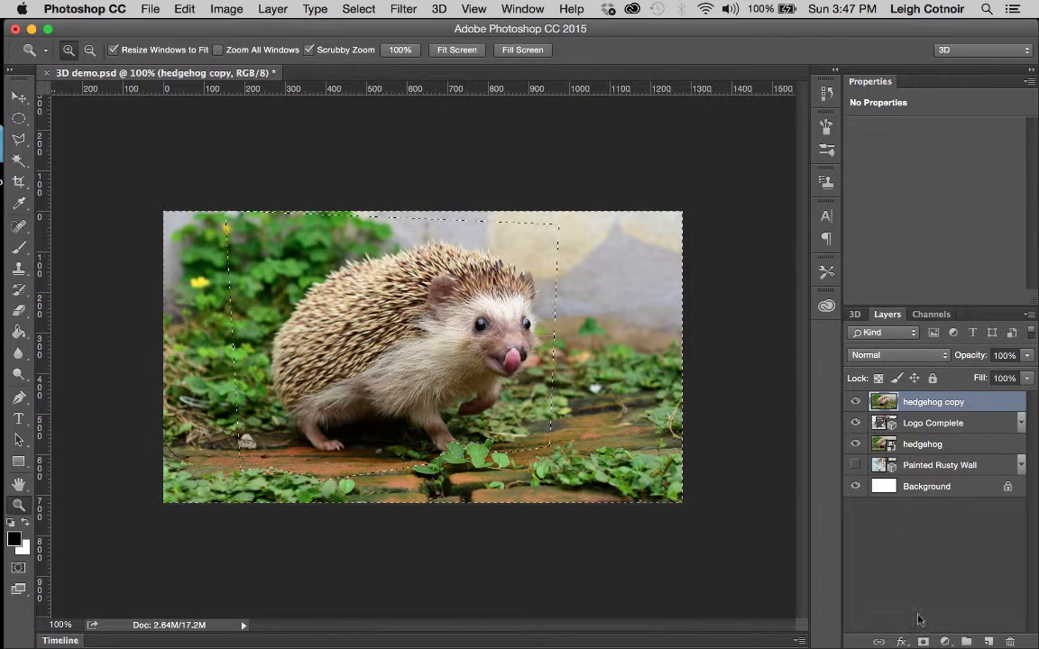
Step: Add a layer mask to hedgehog copy and toggle the layer's visibility to compare
{"action": "left_click", "coordinate": [922, 641]}
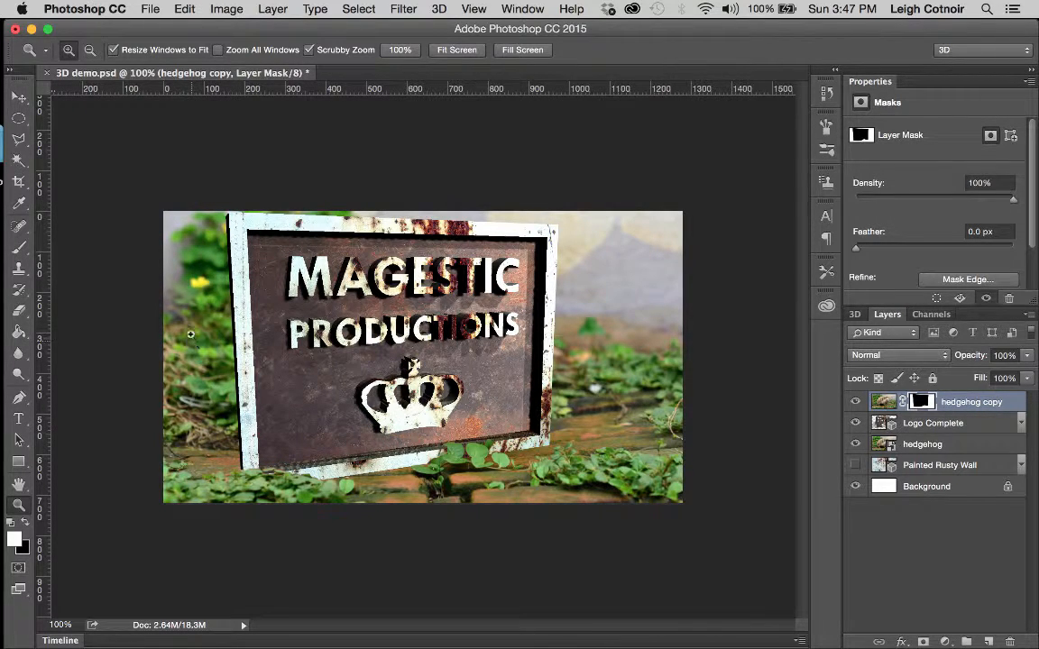
{"action": "left_click", "coordinate": [856, 403]}
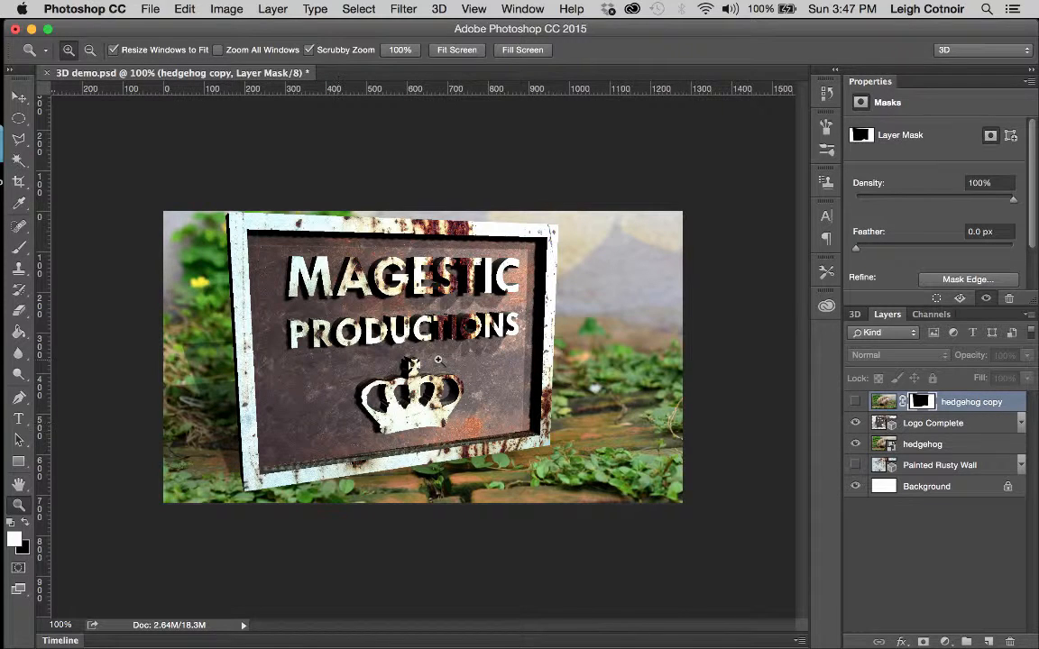
{"action": "left_click", "coordinate": [855, 403]}
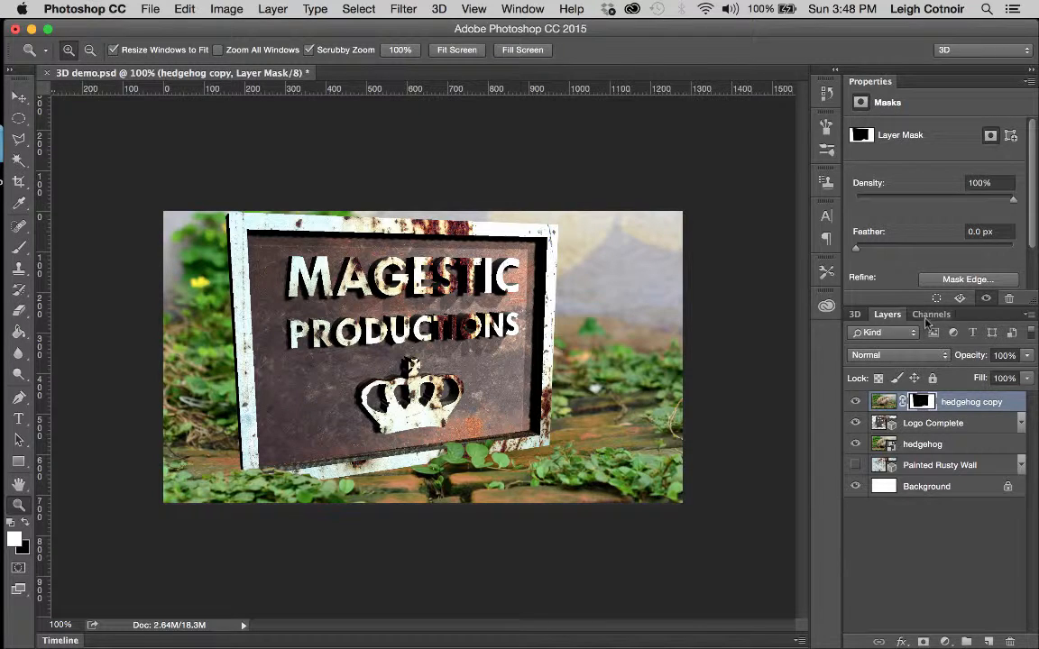
Step: Turn on the hedgehog copy Mask channel's visibility in the Channels panel
{"action": "left_click", "coordinate": [929, 317]}
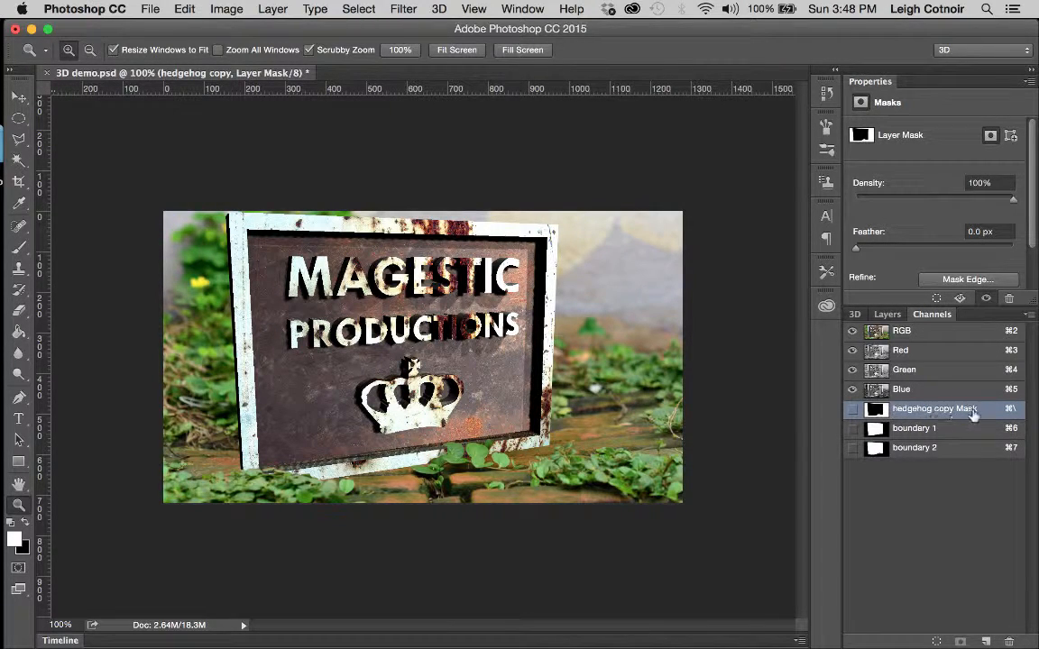
{"action": "left_click", "coordinate": [852, 410]}
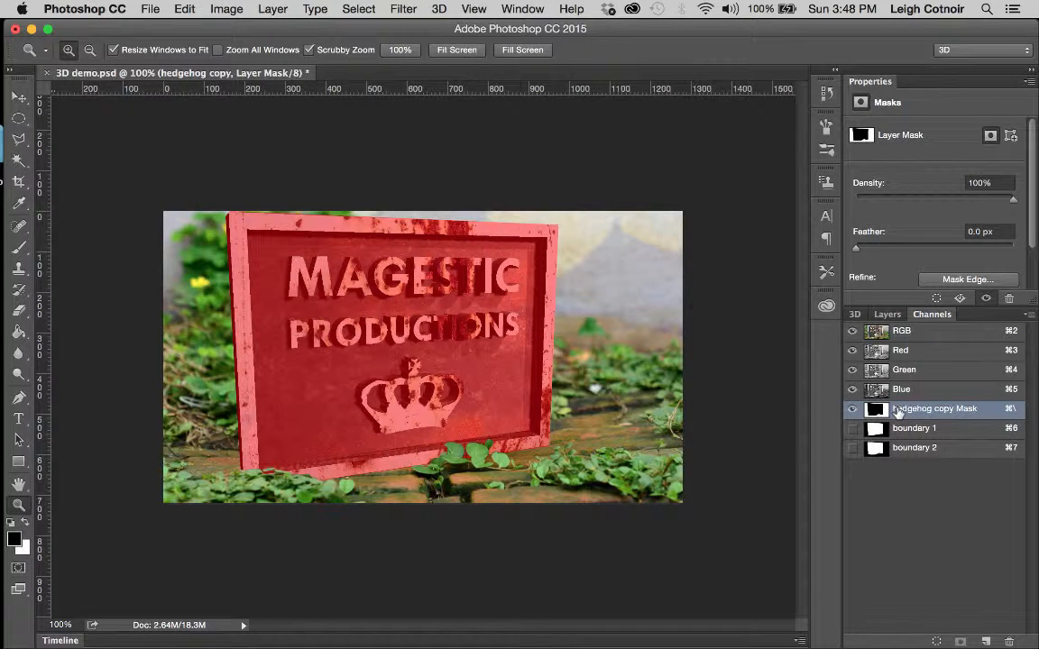
Step: Set up the Brush tool at 140 px size and 40% opacity
{"action": "left_click", "coordinate": [19, 249]}
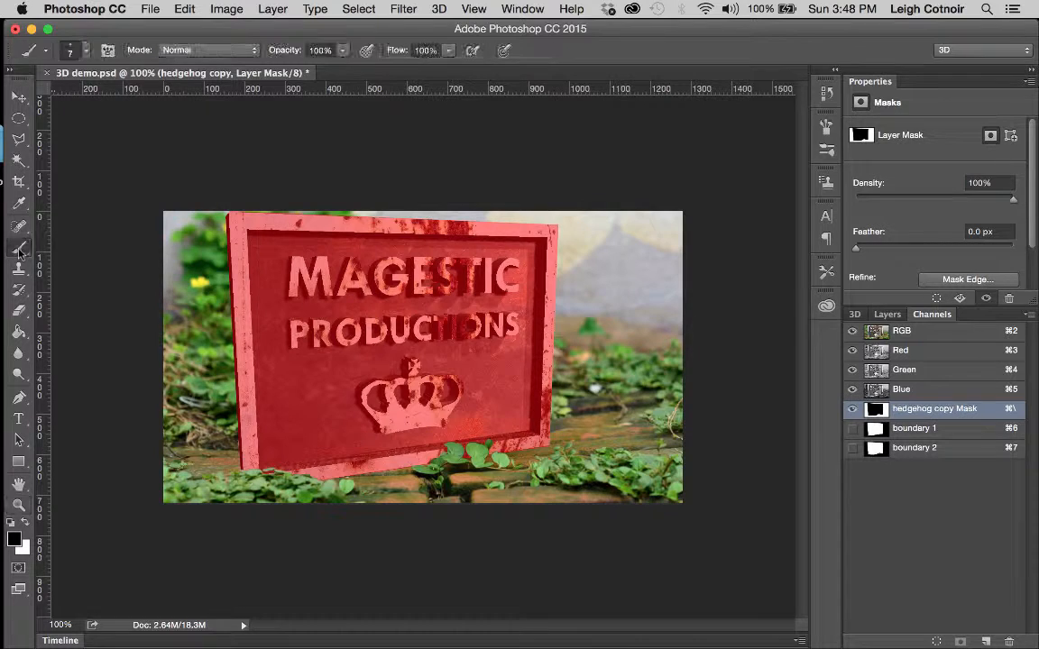
{"action": "left_click", "coordinate": [85, 50]}
{"action": "left_click_drag", "start_coordinate": [100, 105], "coordinate": [156, 101]}
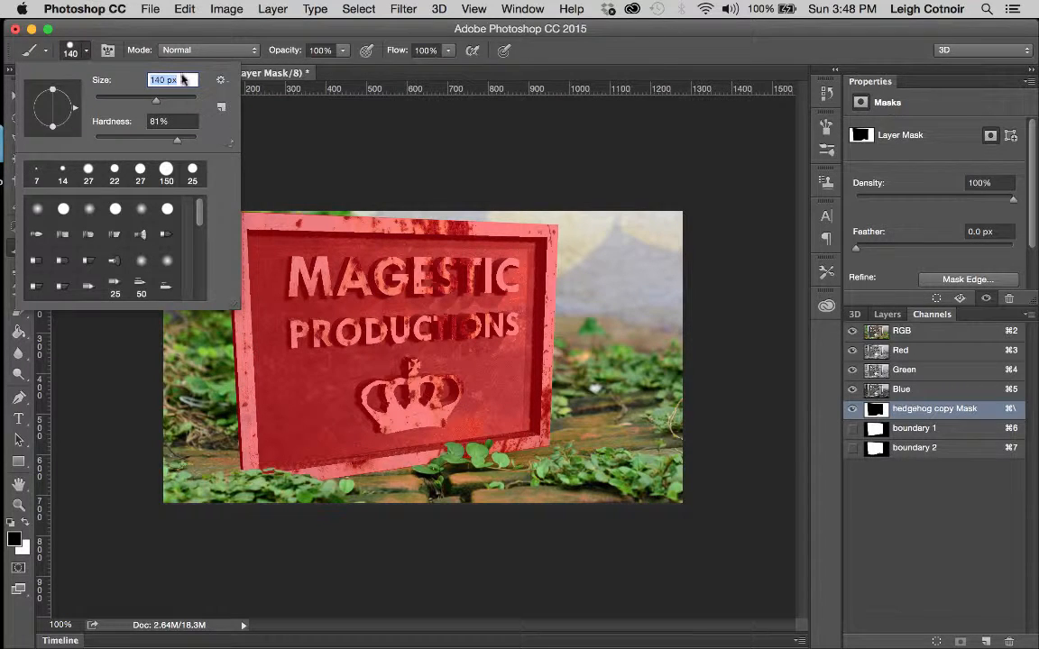
{"action": "left_click", "coordinate": [184, 33]}
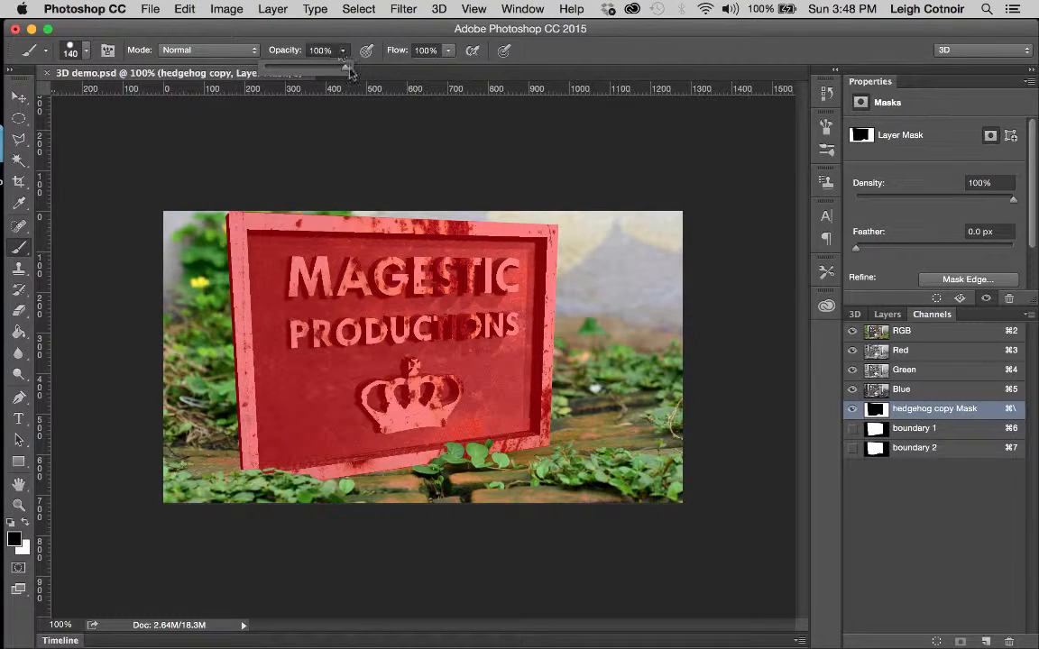
{"action": "left_click_drag", "start_coordinate": [345, 71], "coordinate": [297, 69]}
Step: Paint the foliage left of the sign, up to the yellow flower, into the mask, then hide the overlay
{"action": "mouse_move", "coordinate": [209, 402]}
{"action": "left_mouse_down"}
{"action": "mouse_move", "coordinate": [197, 400]}
{"action": "mouse_move", "coordinate": [198, 386]}
{"action": "left_mouse_up"}
{"action": "mouse_move", "coordinate": [197, 436]}
{"action": "left_mouse_down"}
{"action": "mouse_move", "coordinate": [209, 357]}
{"action": "mouse_move", "coordinate": [224, 395]}
{"action": "left_mouse_up"}
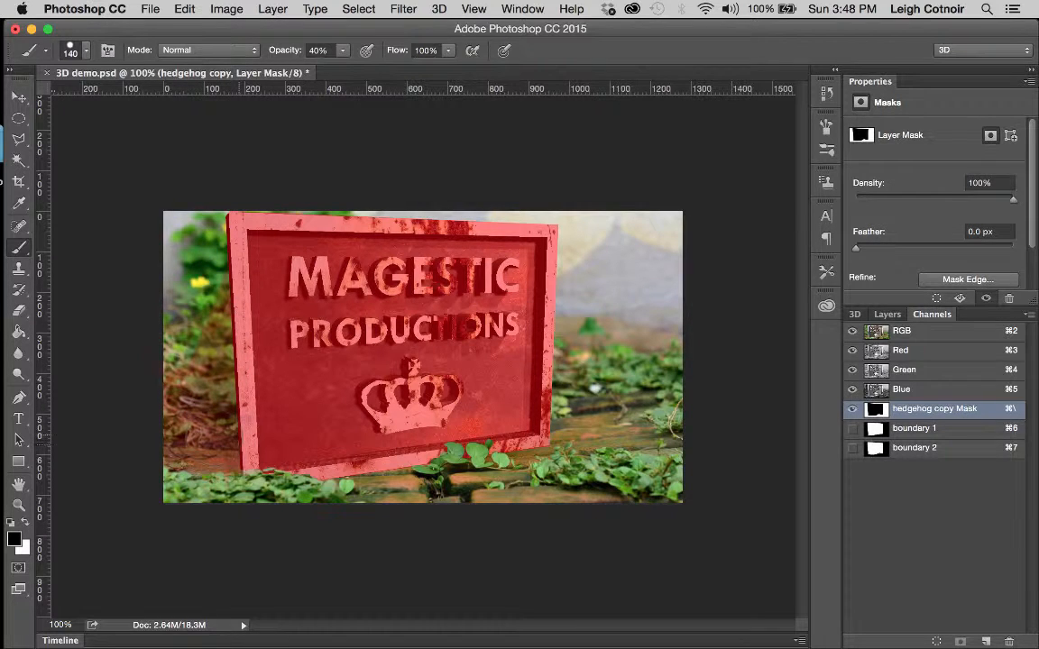
{"action": "mouse_move", "coordinate": [176, 345]}
{"action": "left_mouse_down"}
{"action": "mouse_move", "coordinate": [208, 278]}
{"action": "mouse_move", "coordinate": [234, 269]}
{"action": "mouse_move", "coordinate": [187, 278]}
{"action": "mouse_move", "coordinate": [177, 361]}
{"action": "mouse_move", "coordinate": [199, 400]}
{"action": "mouse_move", "coordinate": [189, 405]}
{"action": "mouse_move", "coordinate": [196, 231]}
{"action": "mouse_move", "coordinate": [174, 275]}
{"action": "mouse_move", "coordinate": [174, 423]}
{"action": "left_mouse_up"}
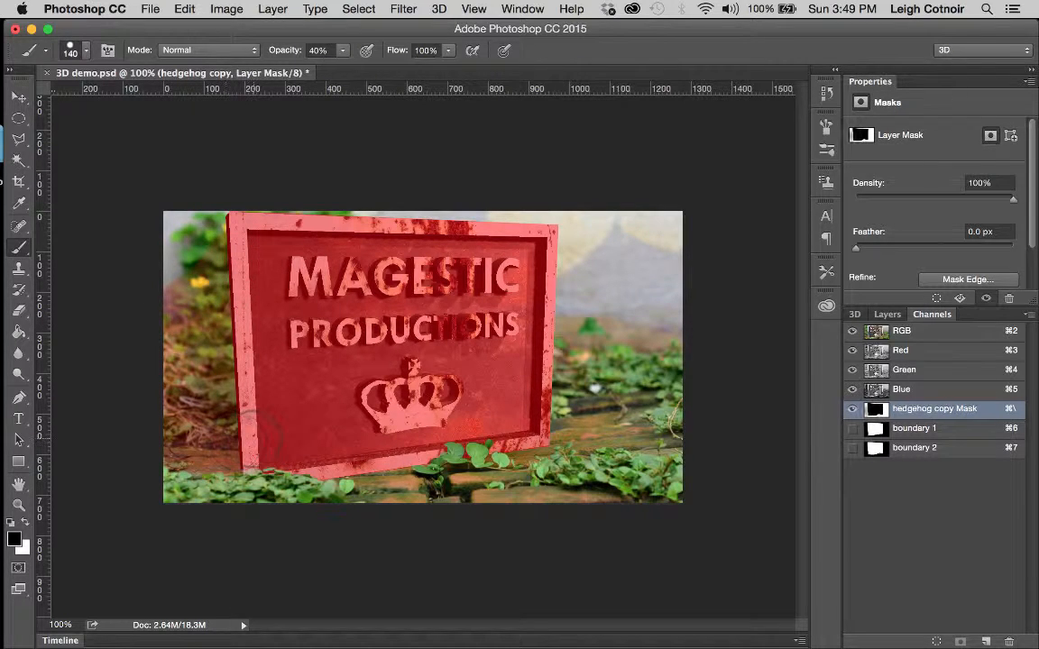
{"action": "left_click", "coordinate": [852, 409]}
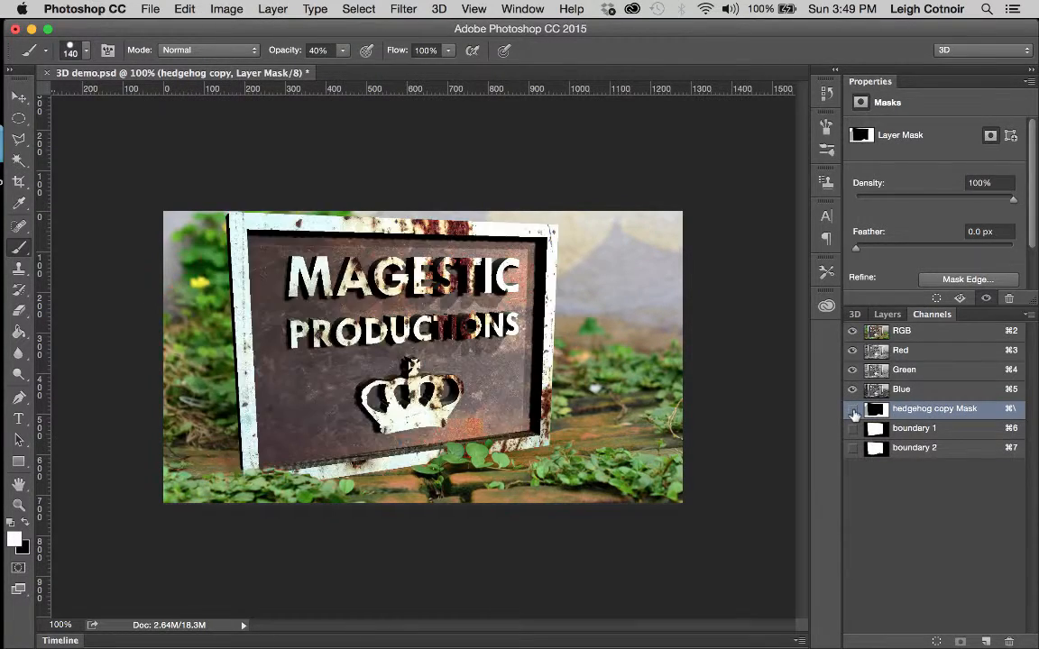
{"action": "left_click", "coordinate": [854, 313]}
{"action": "left_click", "coordinate": [888, 315]}
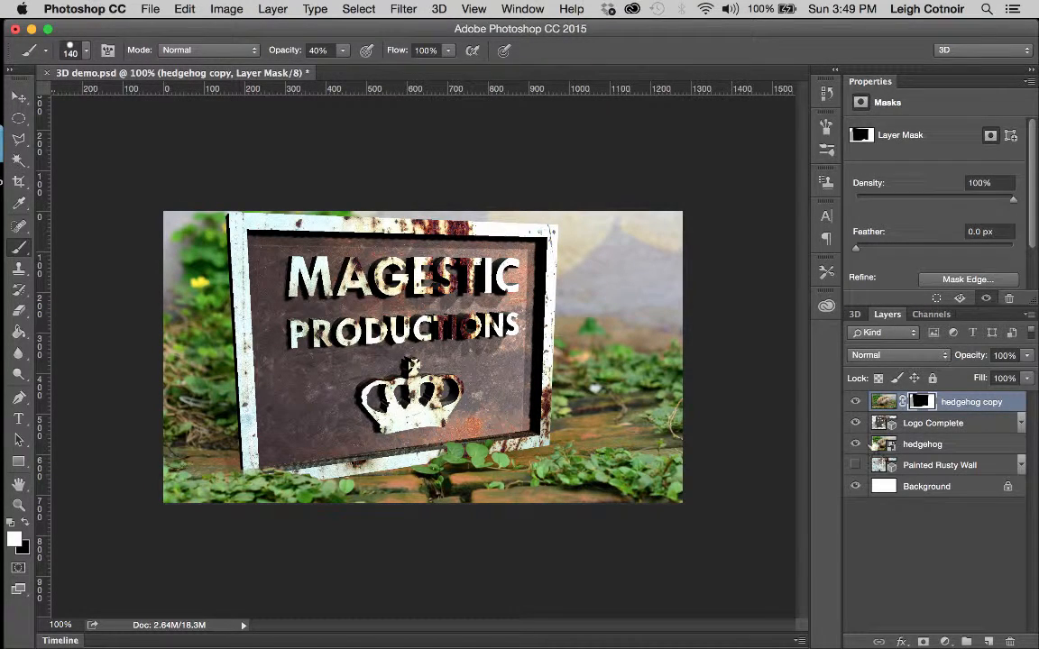
{"action": "left_click", "coordinate": [854, 406]}
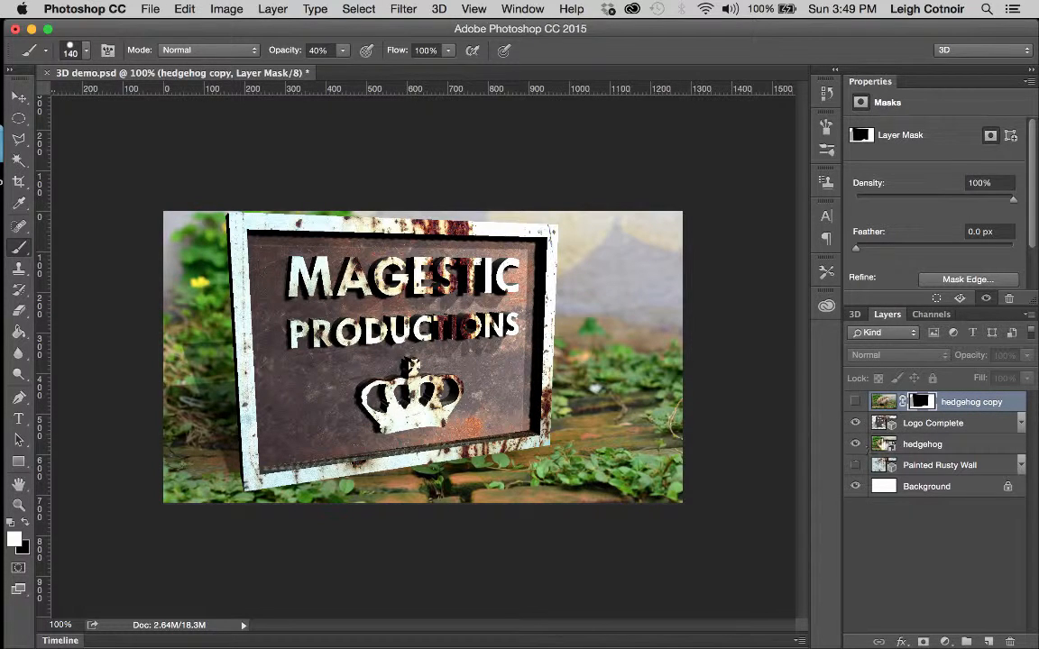
{"action": "left_click", "coordinate": [855, 402]}
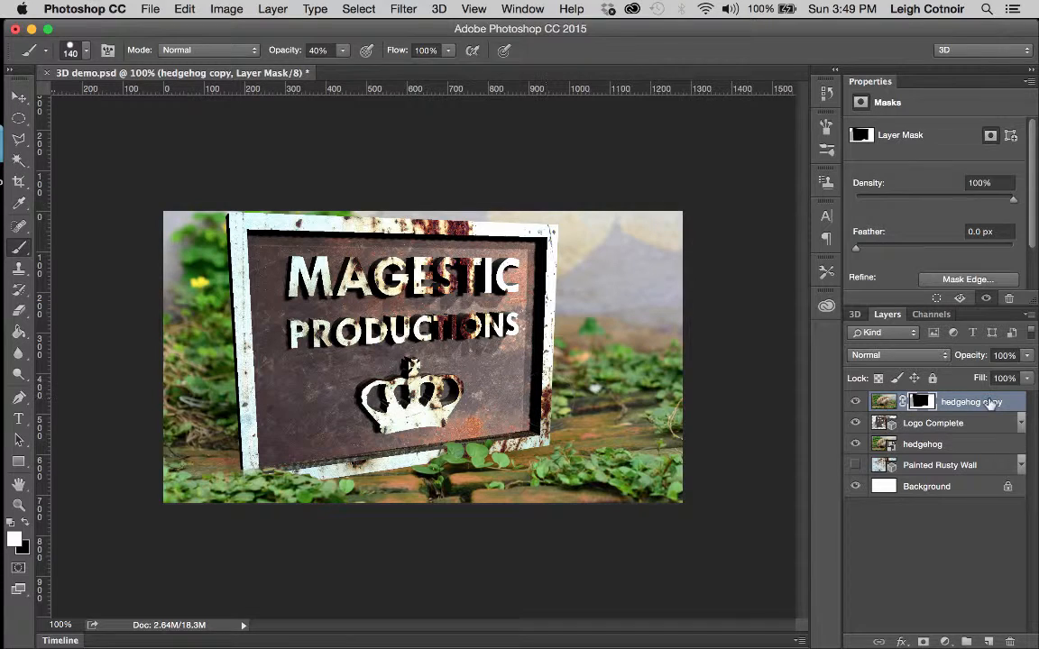
{"action": "left_click", "coordinate": [924, 314]}
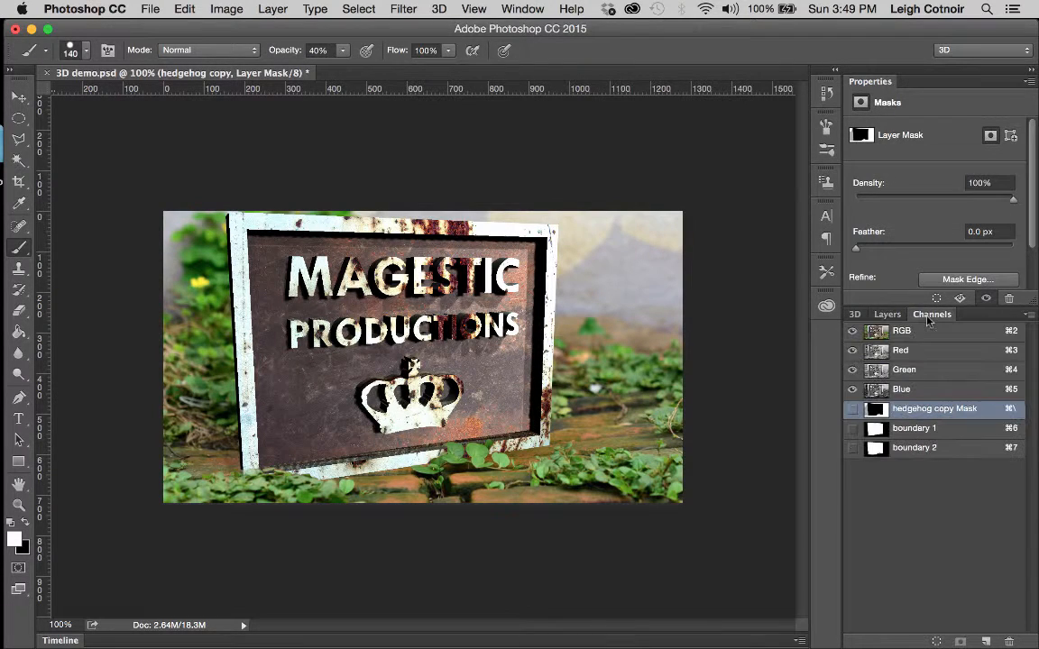
Step: Paint black into the mask over the foliage at the sign's lower left
{"action": "left_click", "coordinate": [852, 409]}
{"action": "key", "text": "x"}
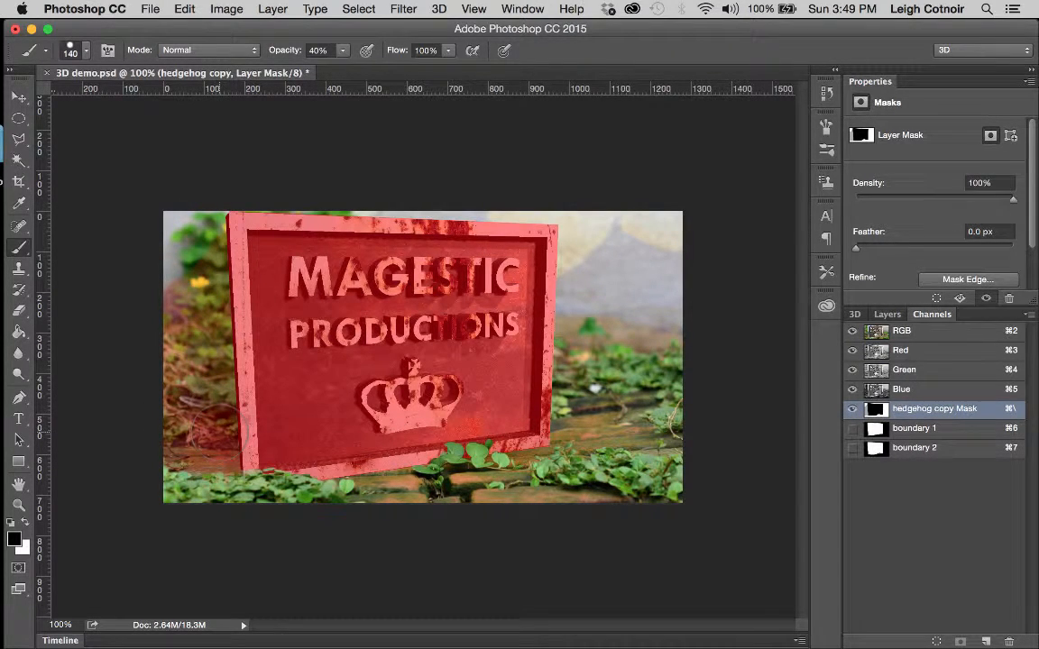
{"action": "mouse_move", "coordinate": [219, 433]}
{"action": "left_mouse_down"}
{"action": "mouse_move", "coordinate": [190, 403]}
{"action": "mouse_move", "coordinate": [201, 328]}
{"action": "mouse_move", "coordinate": [248, 319]}
{"action": "mouse_move", "coordinate": [179, 415]}
{"action": "mouse_move", "coordinate": [191, 393]}
{"action": "mouse_move", "coordinate": [179, 399]}
{"action": "mouse_move", "coordinate": [200, 439]}
{"action": "mouse_move", "coordinate": [164, 377]}
{"action": "mouse_move", "coordinate": [188, 374]}
{"action": "mouse_move", "coordinate": [199, 341]}
{"action": "mouse_move", "coordinate": [222, 370]}
{"action": "left_mouse_up"}
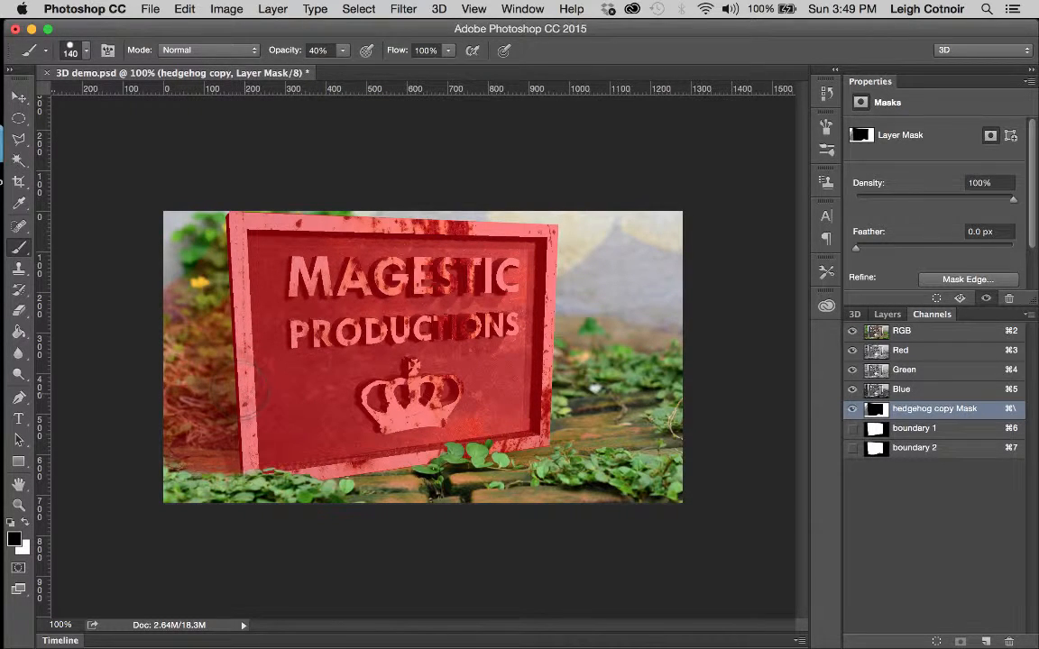
{"action": "mouse_move", "coordinate": [239, 390]}
{"action": "left_mouse_down"}
{"action": "mouse_move", "coordinate": [209, 391]}
{"action": "mouse_move", "coordinate": [246, 447]}
{"action": "mouse_move", "coordinate": [176, 452]}
{"action": "mouse_move", "coordinate": [243, 444]}
{"action": "left_mouse_up"}
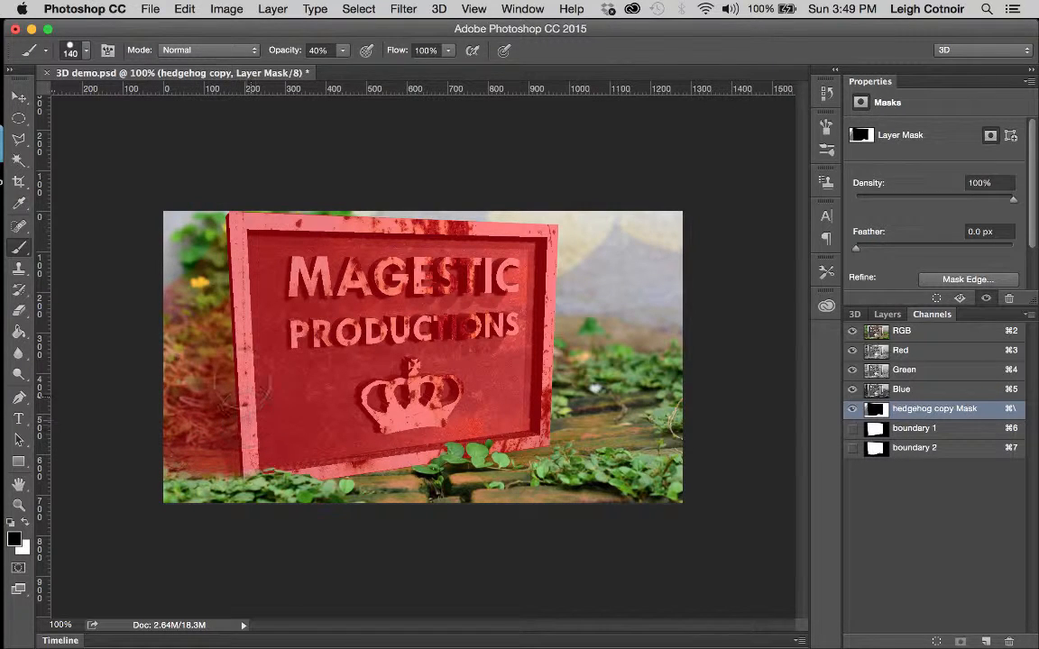
{"action": "left_click_drag", "start_coordinate": [213, 339], "coordinate": [224, 401]}
Step: Check the composite without the overlay, show the red mask overlay again, and switch to the Eraser
{"action": "key", "text": "x"}
{"action": "left_click", "coordinate": [852, 408]}
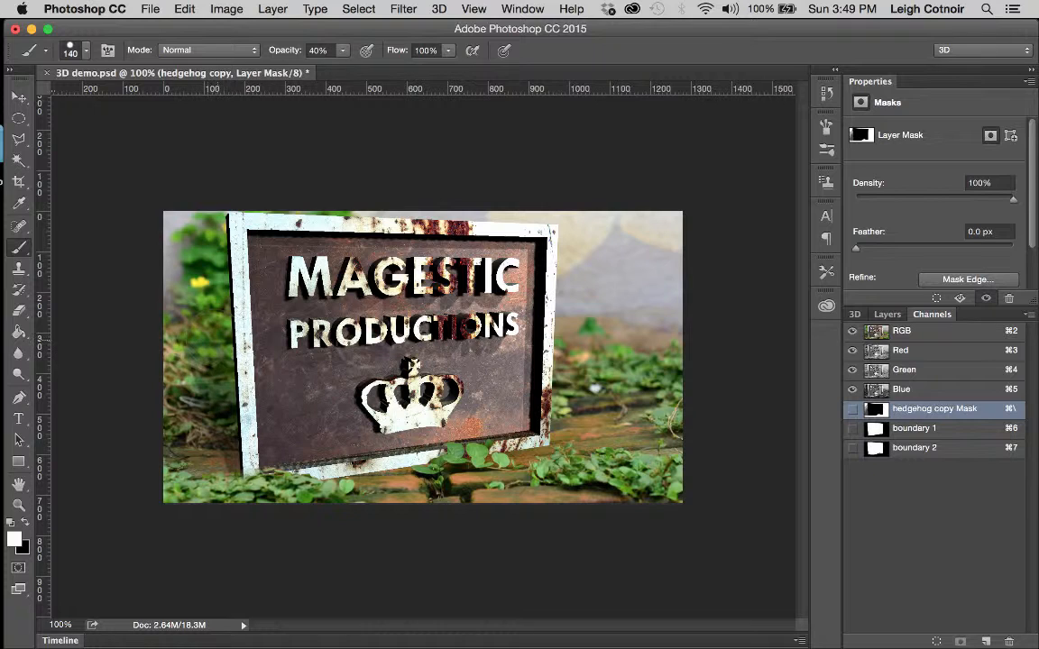
{"action": "key", "text": "backslash"}
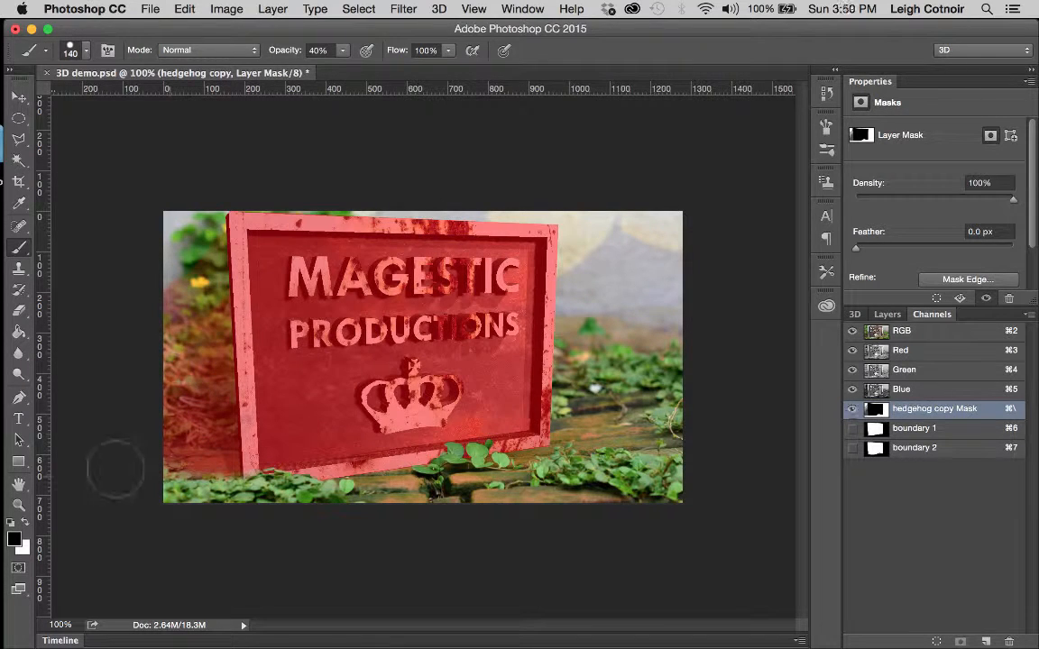
{"action": "key", "text": "e"}
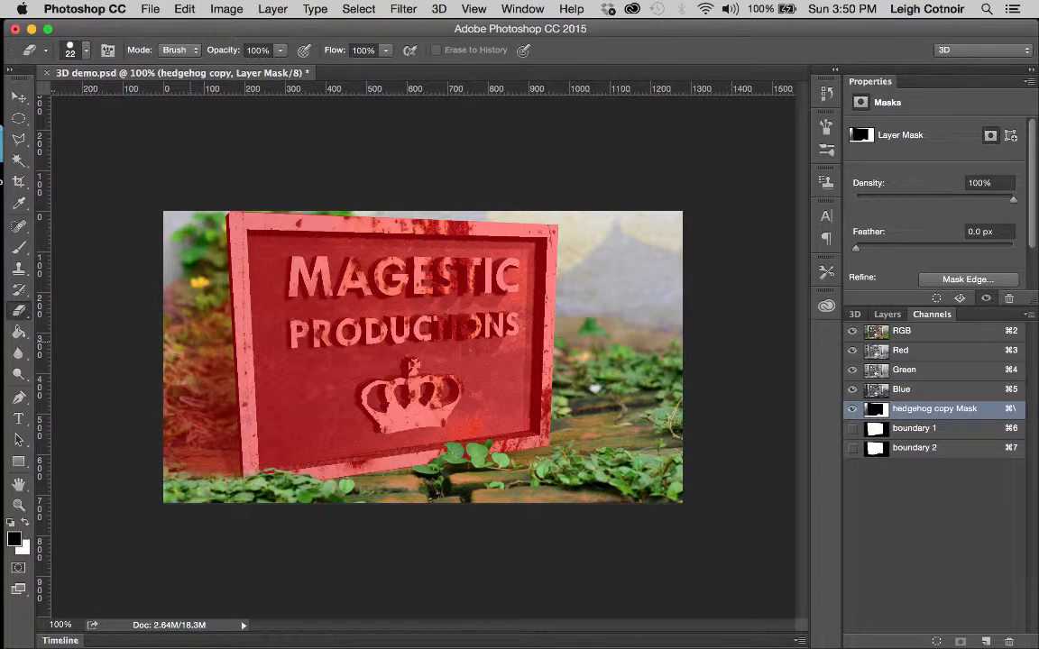
Step: Set the eraser to 71 px, 0% hardness and 40% opacity
{"action": "left_click", "coordinate": [281, 50]}
{"action": "left_click_drag", "start_coordinate": [287, 69], "coordinate": [249, 68]}
{"action": "left_click", "coordinate": [83, 53]}
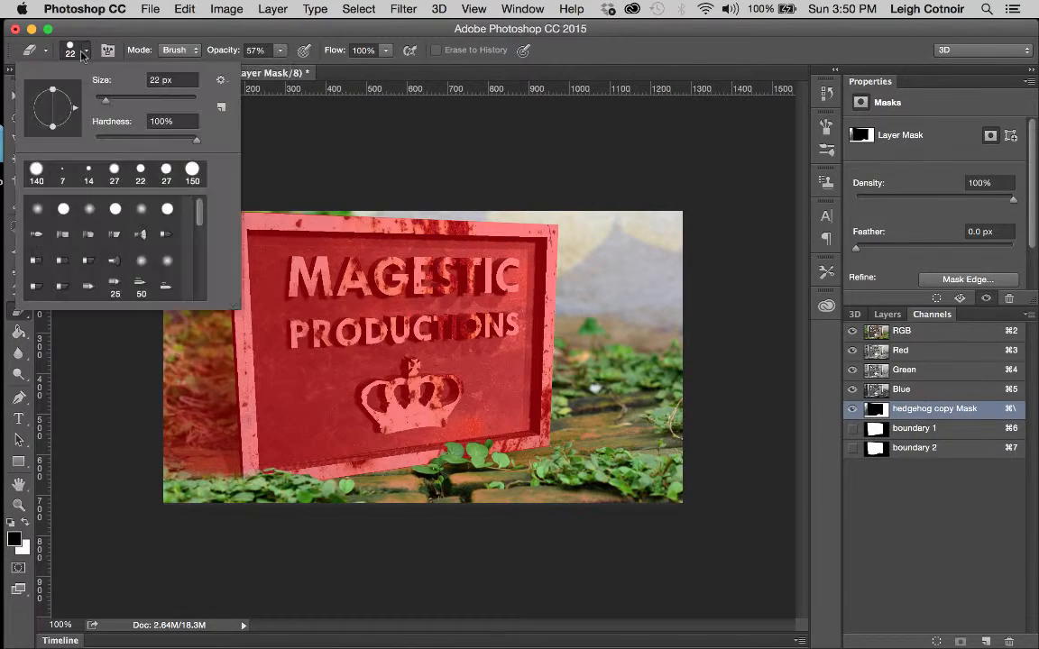
{"action": "left_click_drag", "start_coordinate": [106, 100], "coordinate": [130, 100]}
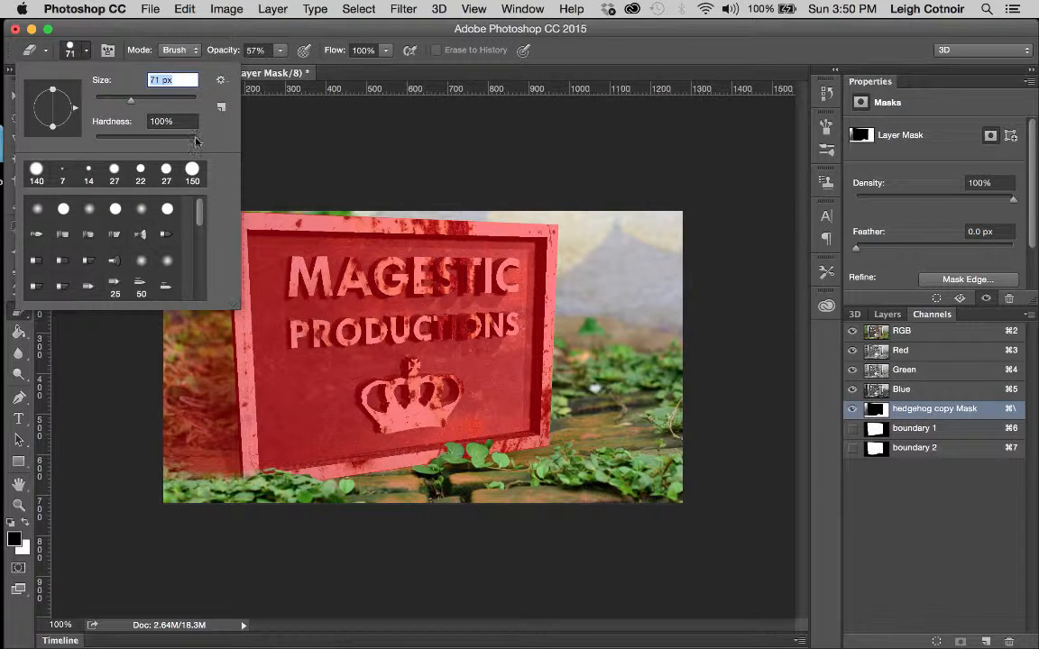
{"action": "left_click_drag", "start_coordinate": [196, 141], "coordinate": [94, 141]}
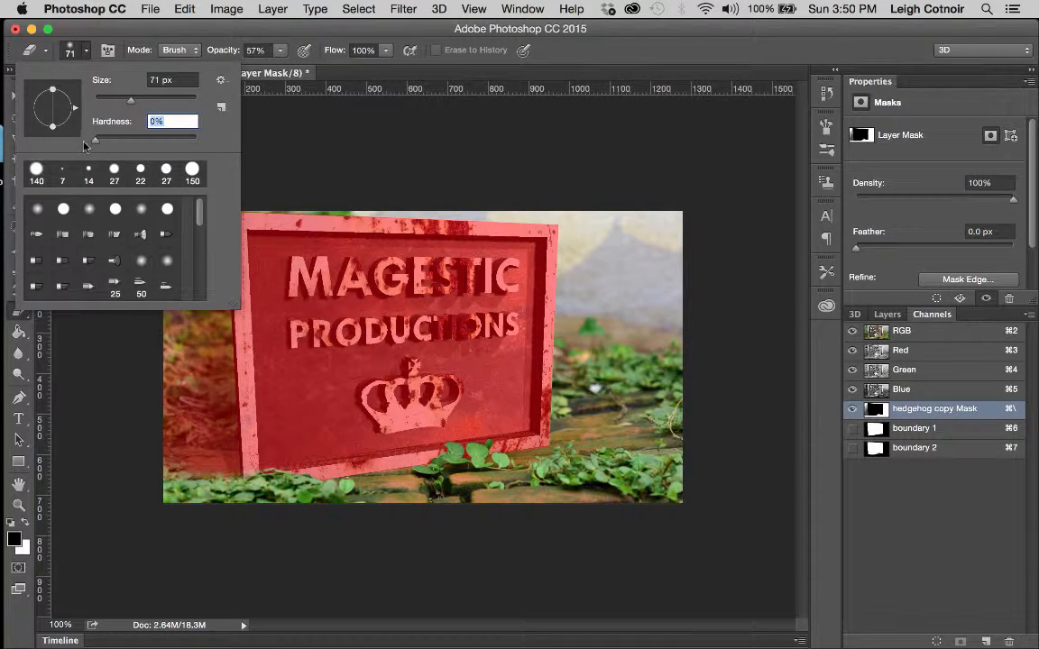
{"action": "key", "text": "Return"}
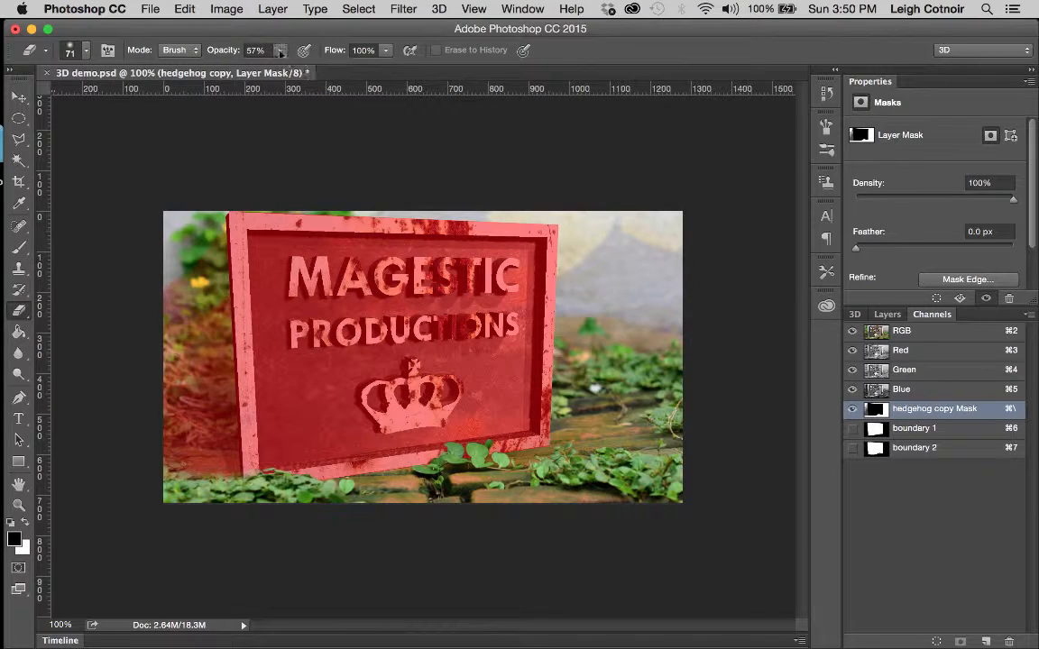
{"action": "left_click_drag", "start_coordinate": [281, 55], "coordinate": [244, 67]}
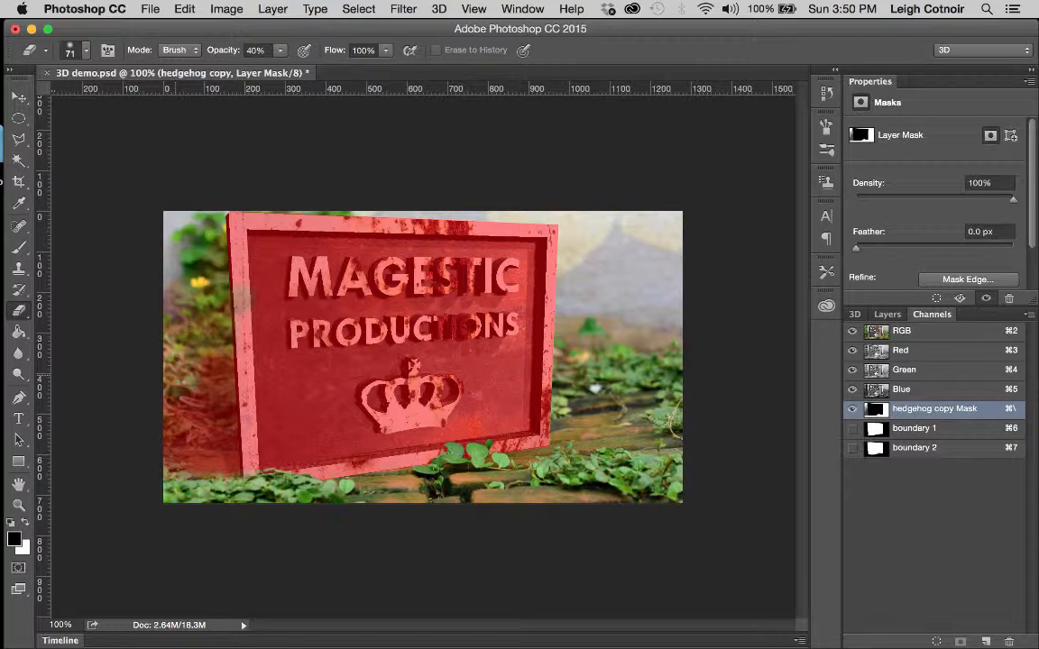
Step: Erase the mask along the sign's left frame edge and hide the overlay
{"action": "left_click_drag", "start_coordinate": [206, 334], "coordinate": [233, 314]}
{"action": "key", "text": "x"}
{"action": "left_click", "coordinate": [852, 409]}
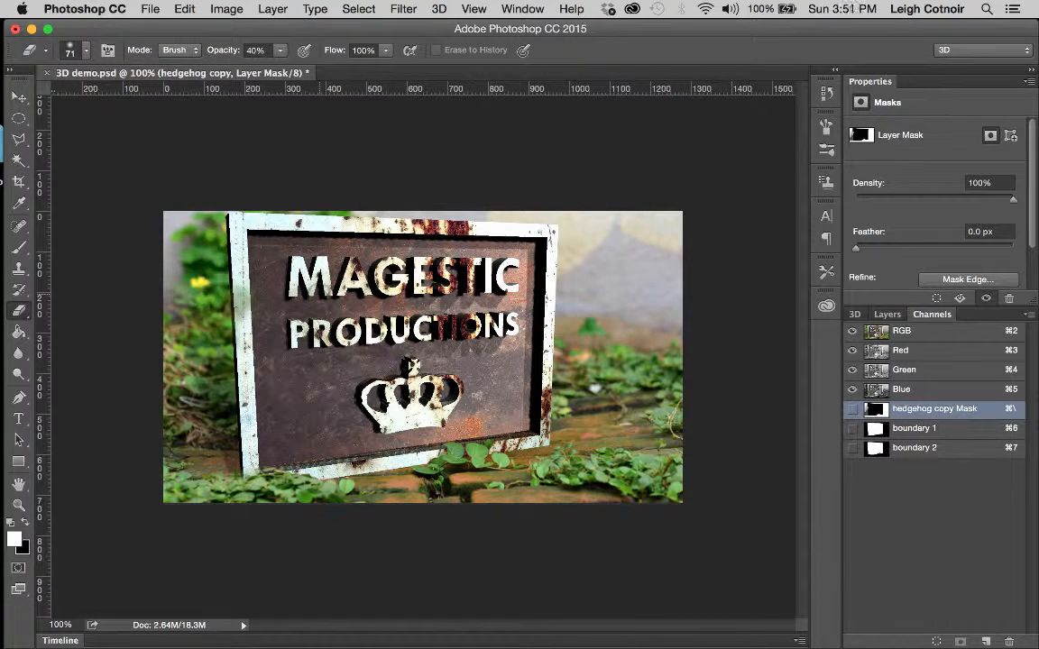
Step: Select the Logo Complete layer and set Spot Light 1 intensity to 60% in the 3D panel
{"action": "mouse_move", "coordinate": [3, 196]}
{"action": "left_click", "coordinate": [855, 315]}
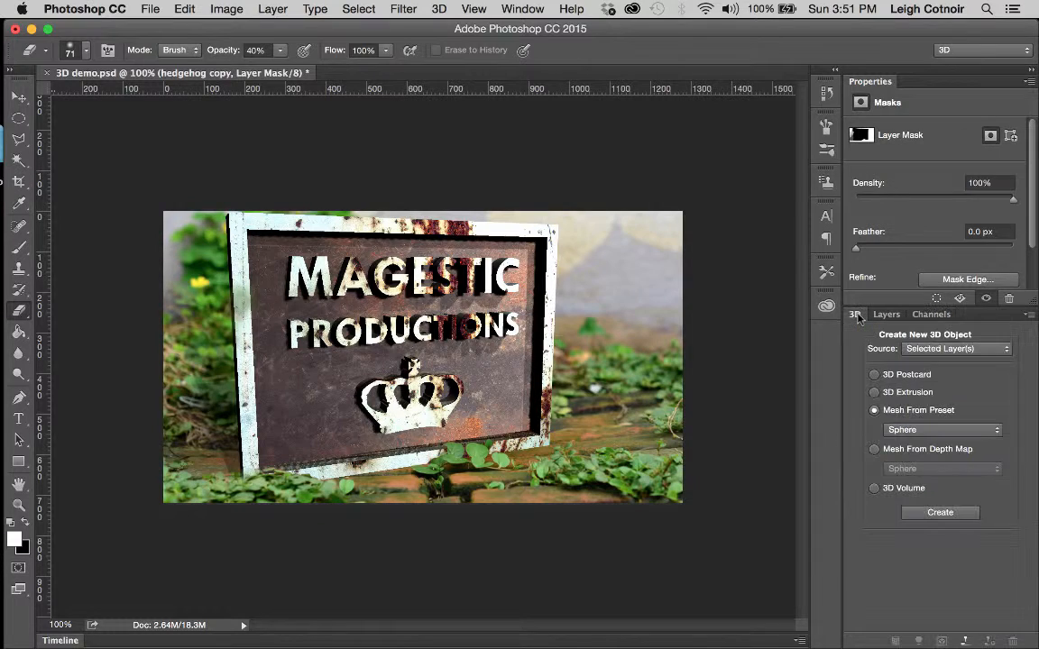
{"action": "left_click", "coordinate": [886, 314]}
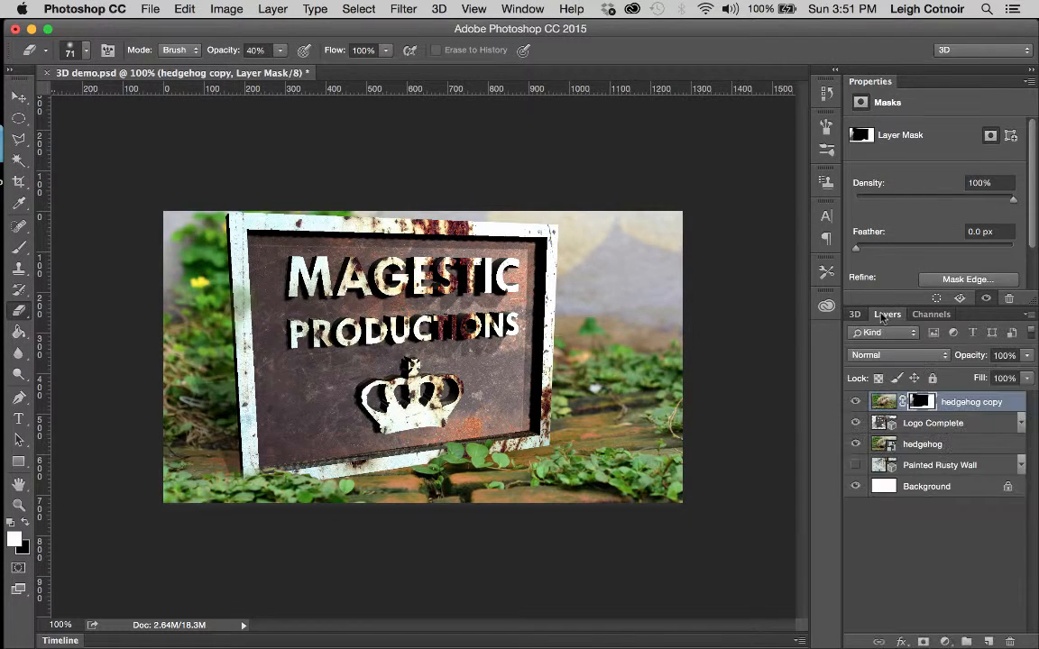
{"action": "left_click", "coordinate": [881, 424]}
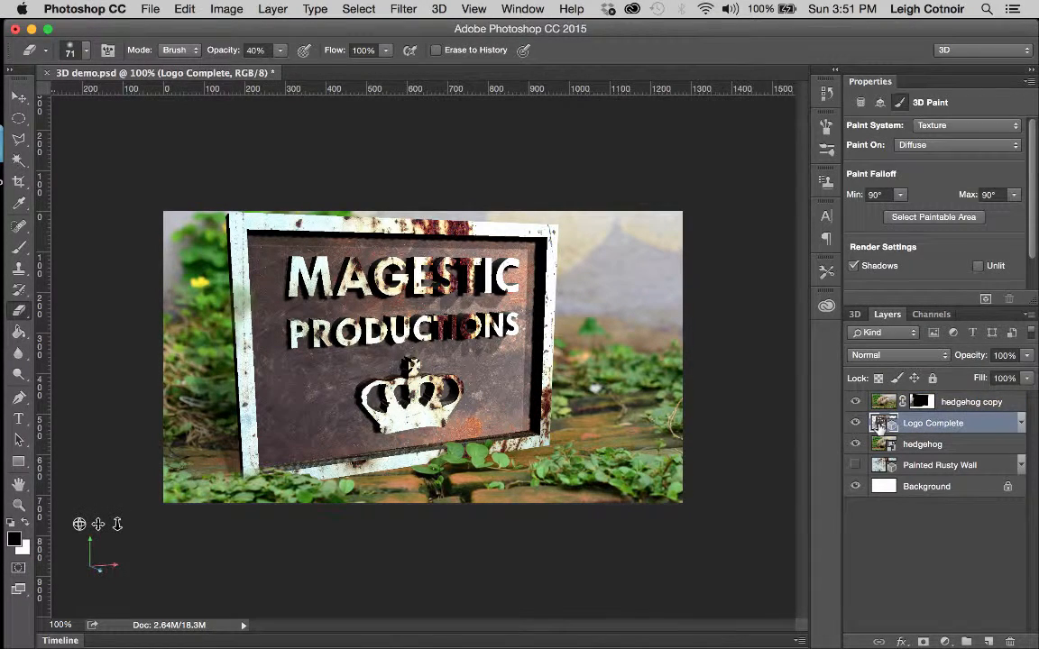
{"action": "left_click", "coordinate": [854, 315]}
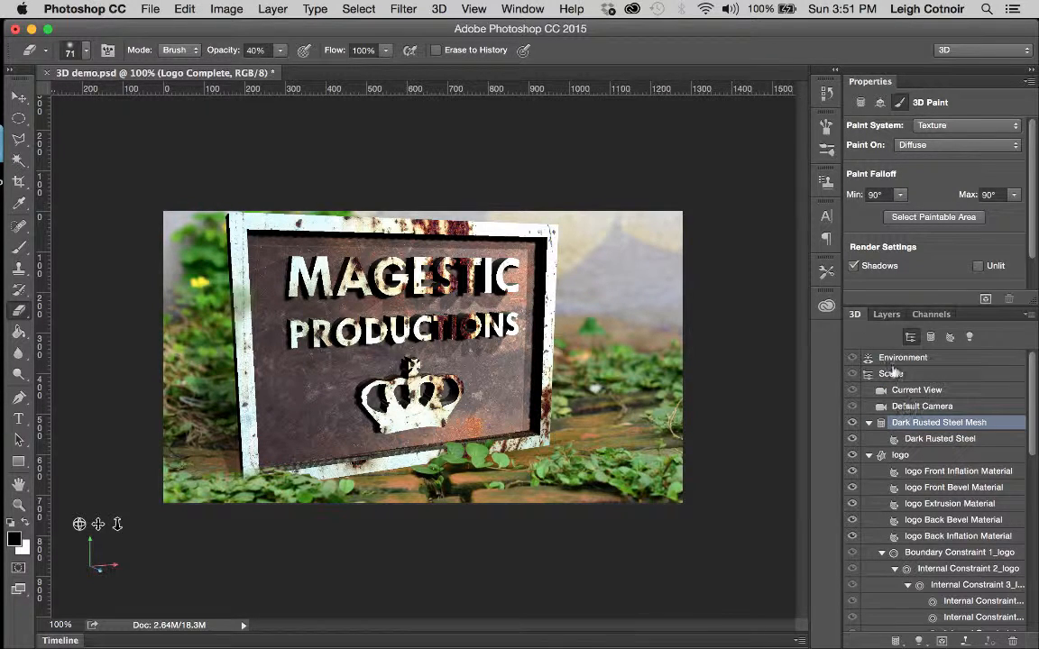
{"action": "left_click", "coordinate": [884, 359]}
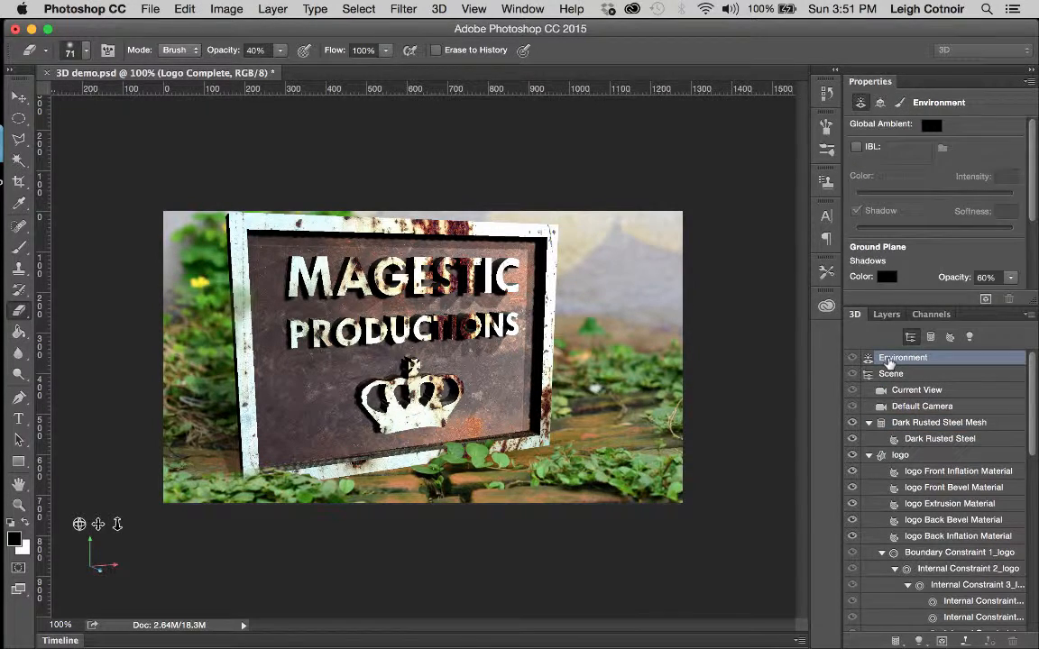
{"action": "left_click", "coordinate": [969, 337]}
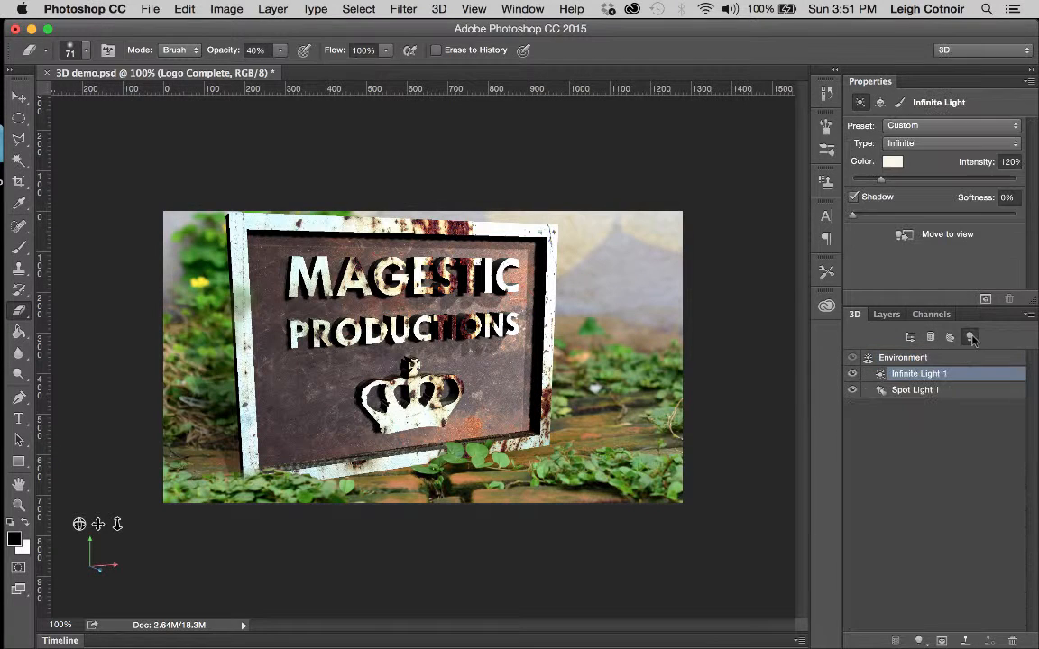
{"action": "left_click", "coordinate": [906, 392]}
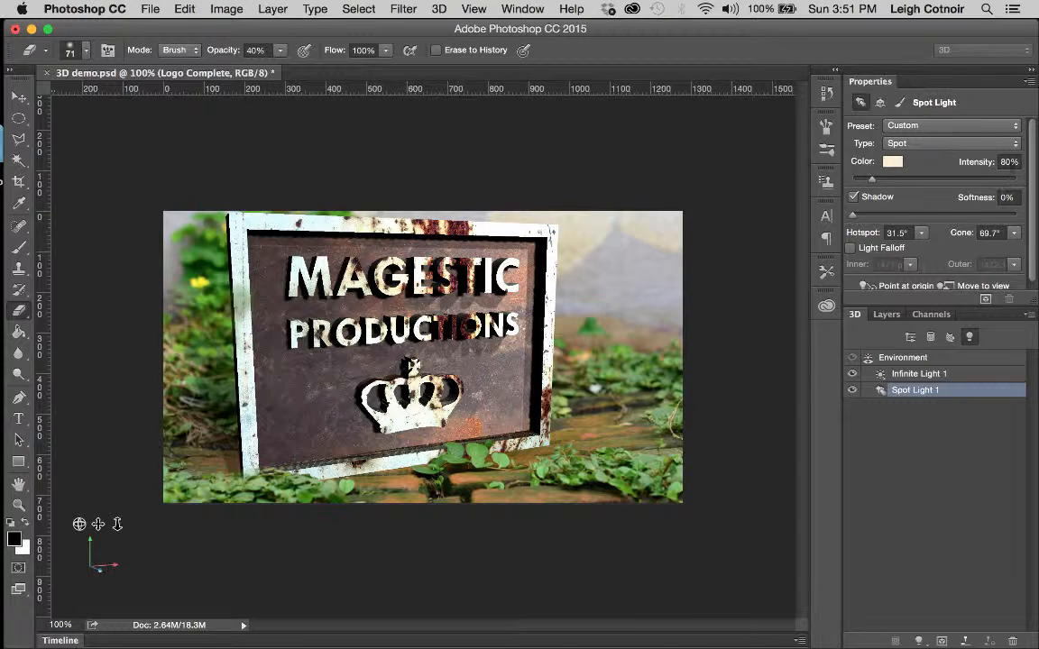
{"action": "left_click", "coordinate": [1007, 162]}
{"action": "type", "text": "60"}
{"action": "key", "text": "Return"}
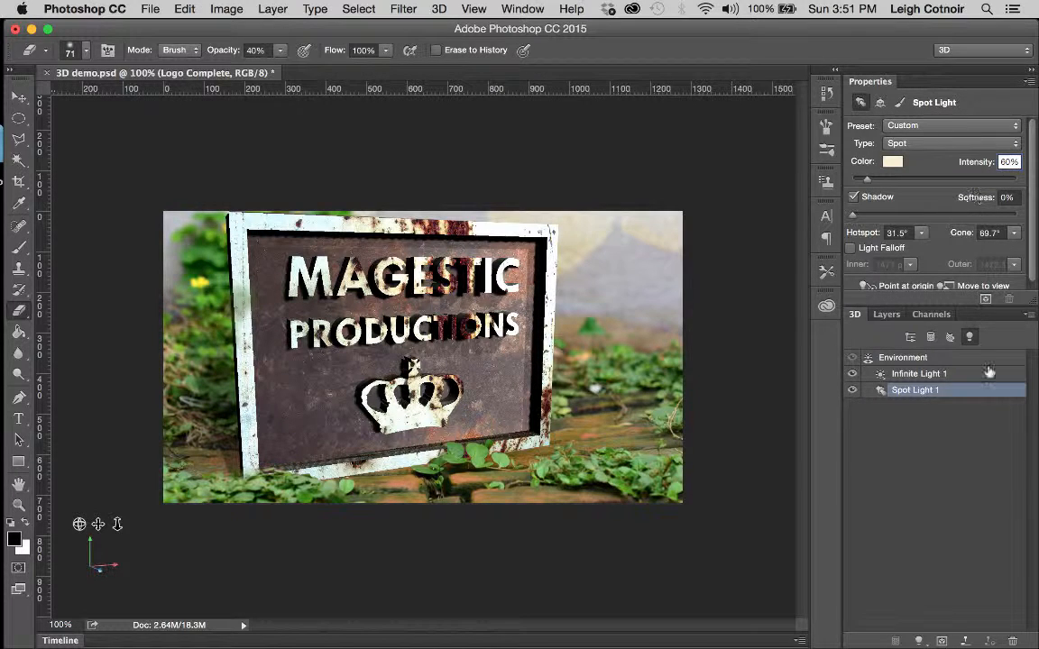
Step: Set Infinite Light 1 intensity to 100%
{"action": "left_click", "coordinate": [915, 373]}
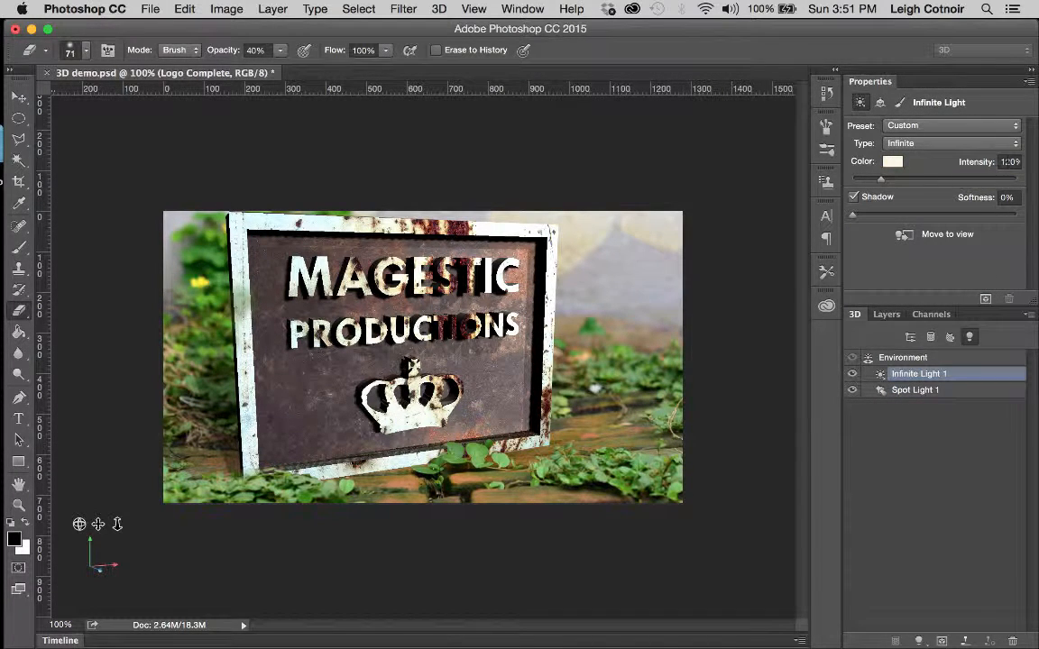
{"action": "left_click", "coordinate": [1006, 161]}
{"action": "type", "text": "80"}
{"action": "key", "text": "Return"}
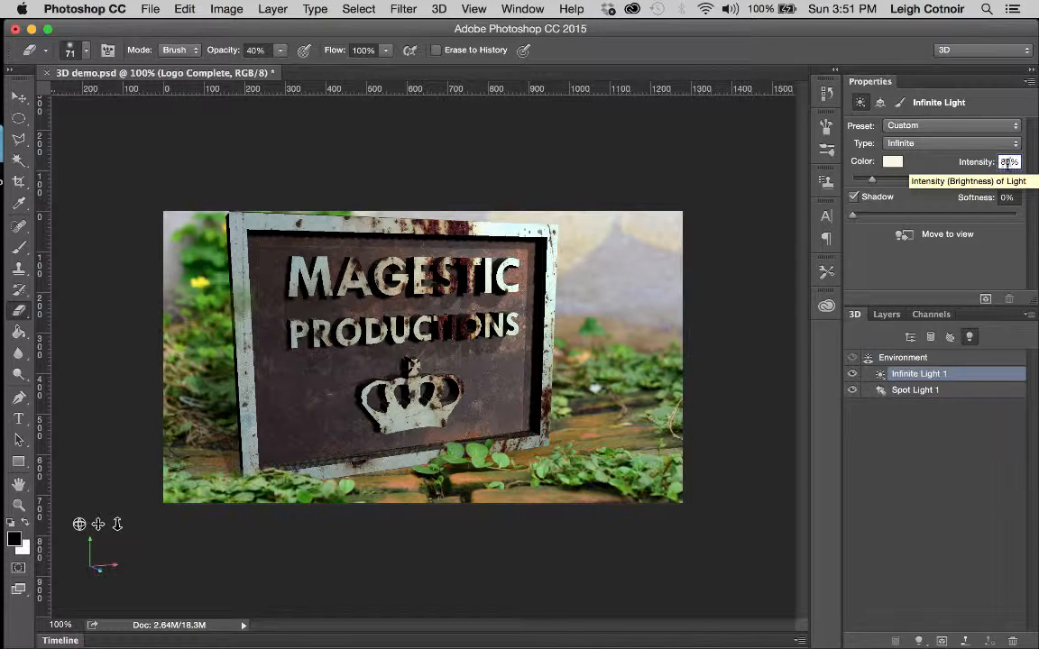
{"action": "left_click", "coordinate": [1001, 163]}
{"action": "type", "text": "100"}
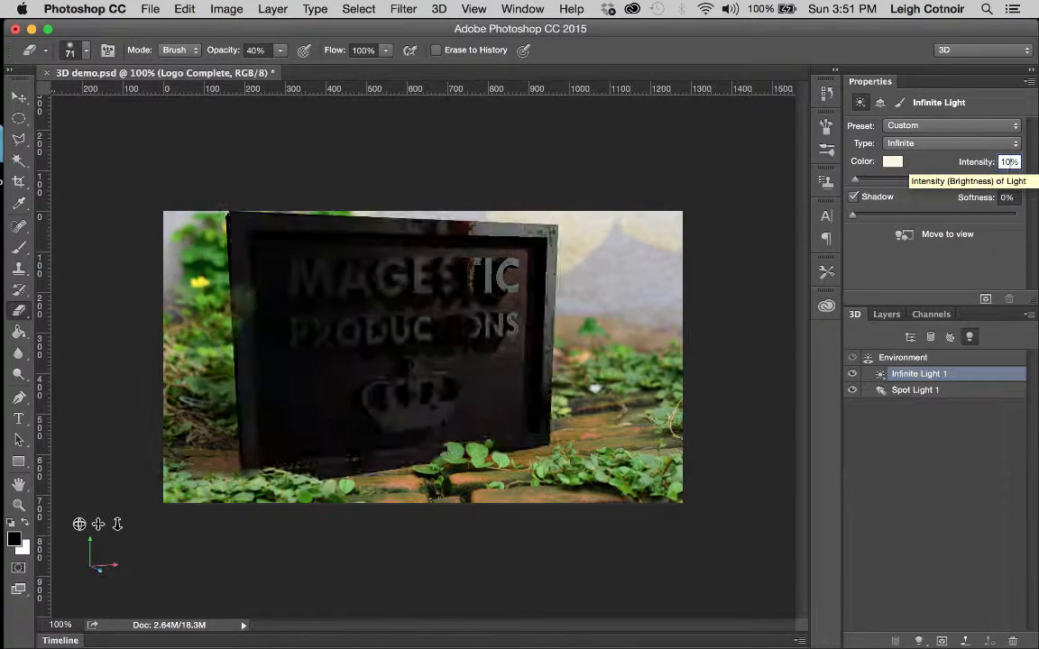
{"action": "key", "text": "Return"}
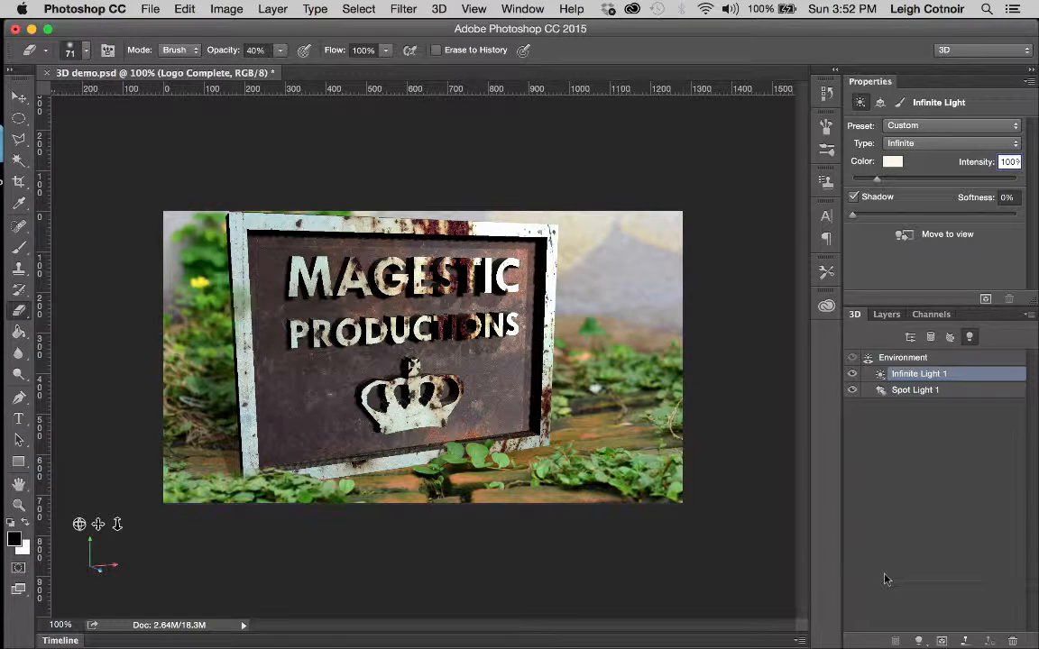
Step: Set Infinite Light 1's colour to warm peach (RGB 255, 228, 199) in the Color Picker
{"action": "left_click", "coordinate": [892, 164]}
{"action": "left_click_drag", "start_coordinate": [682, 108], "coordinate": [819, 91]}
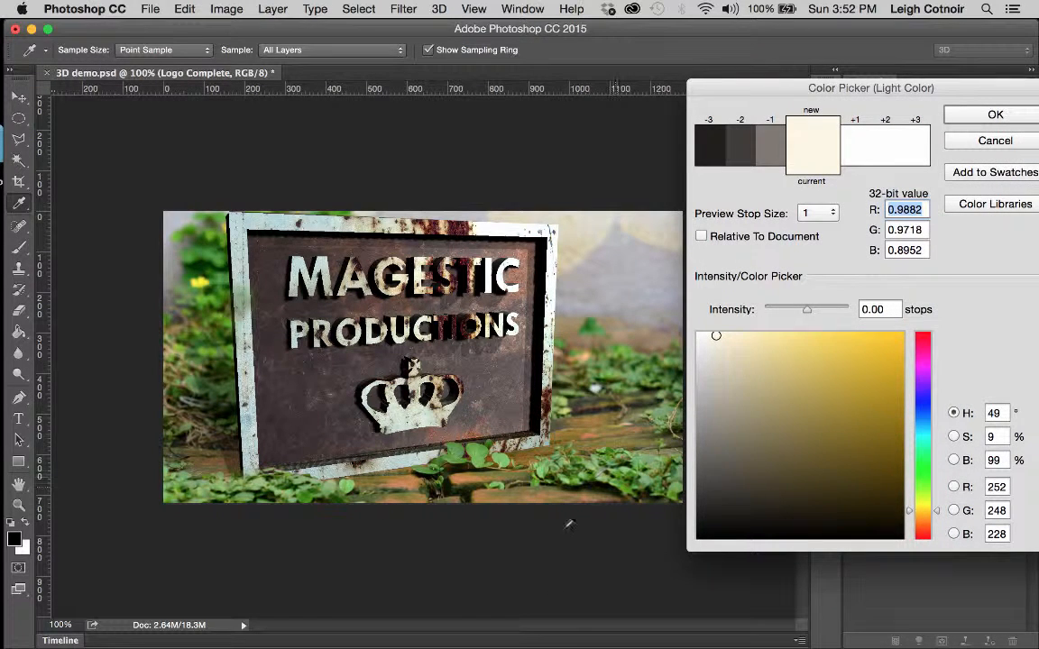
{"action": "left_click", "coordinate": [746, 337]}
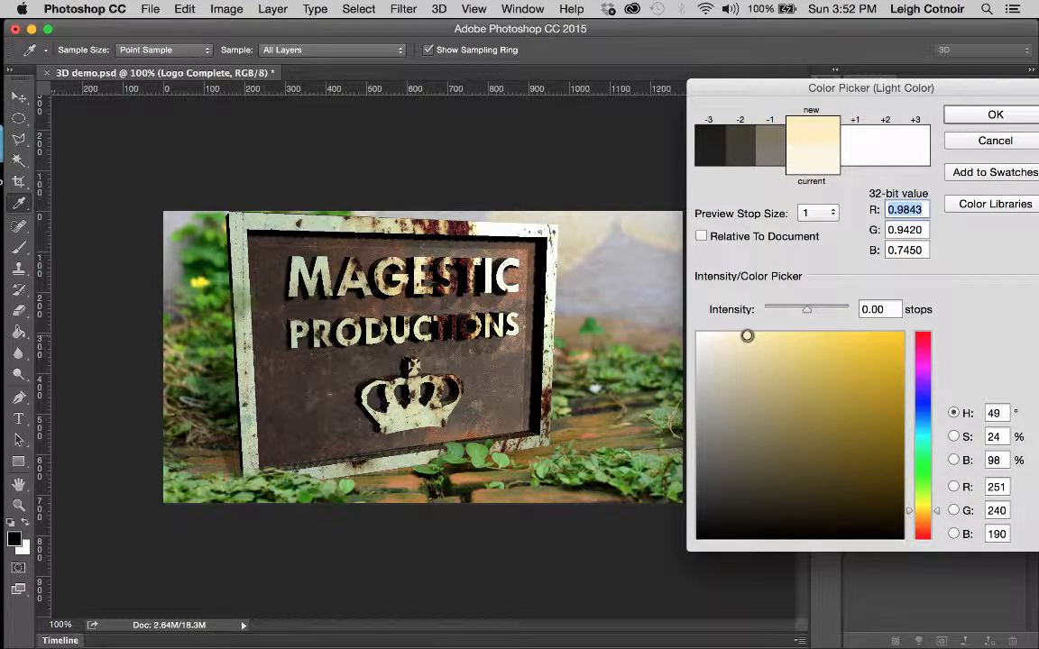
{"action": "left_click", "coordinate": [937, 508]}
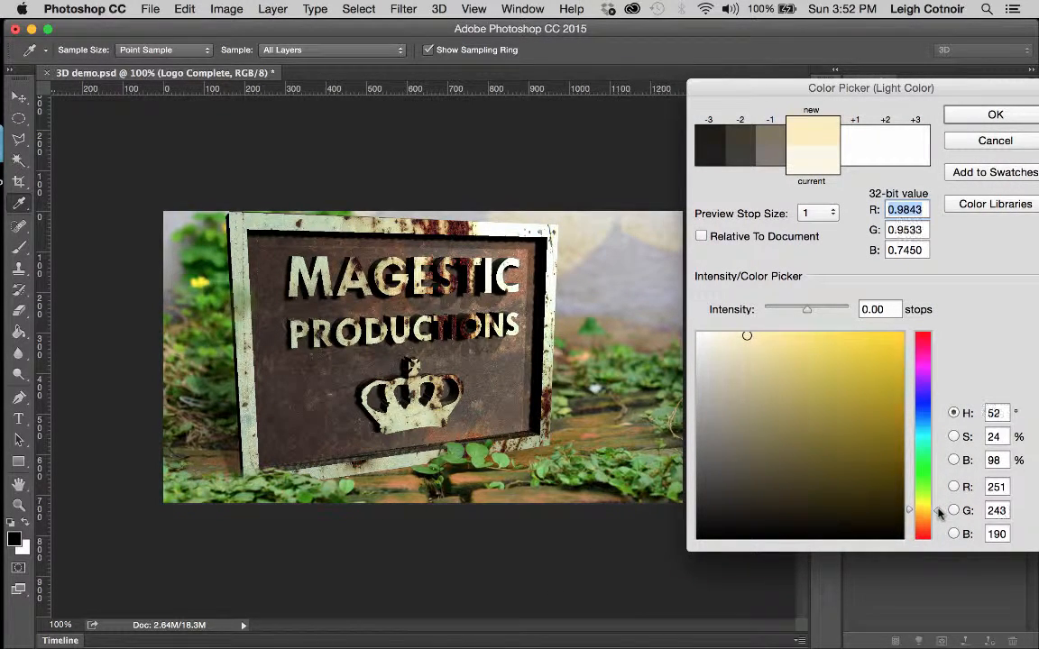
{"action": "left_click_drag", "start_coordinate": [938, 512], "coordinate": [941, 524]}
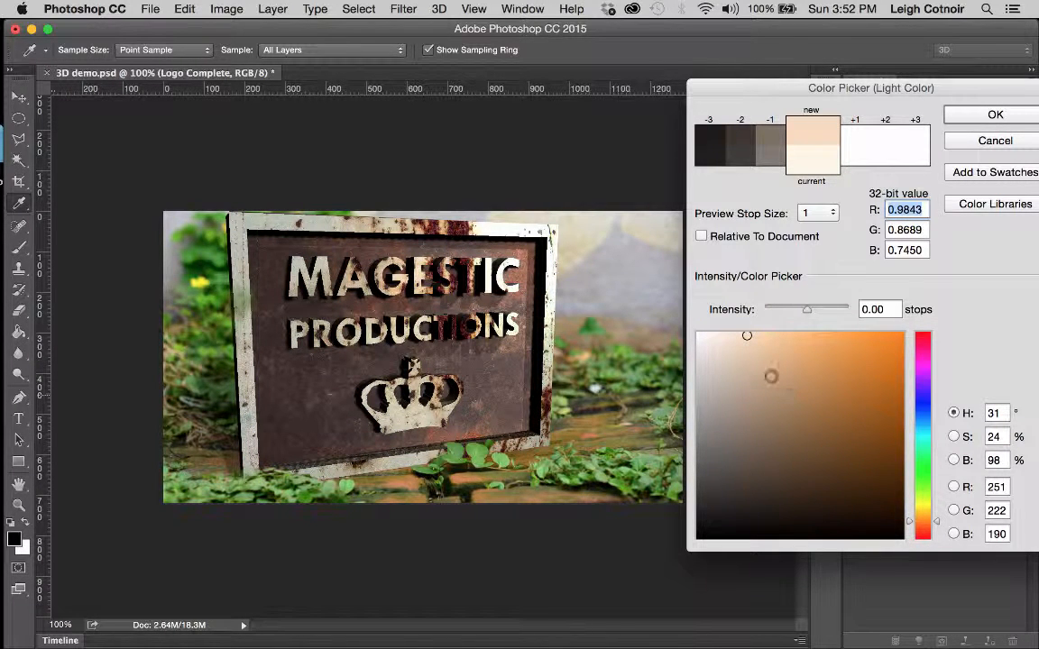
{"action": "left_click", "coordinate": [742, 333]}
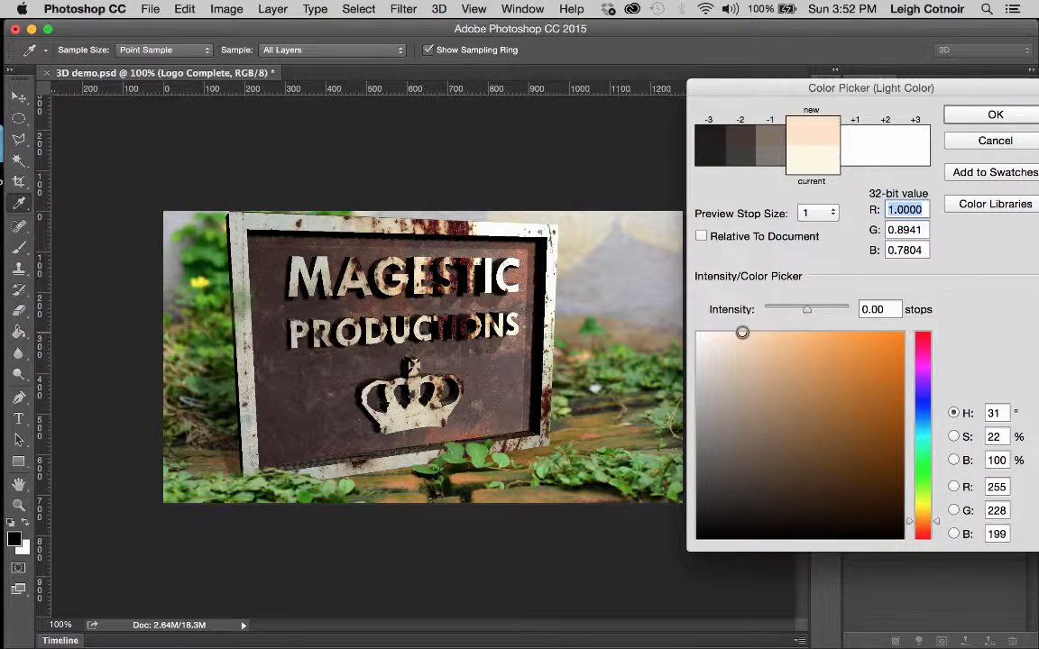
{"action": "left_click", "coordinate": [975, 120]}
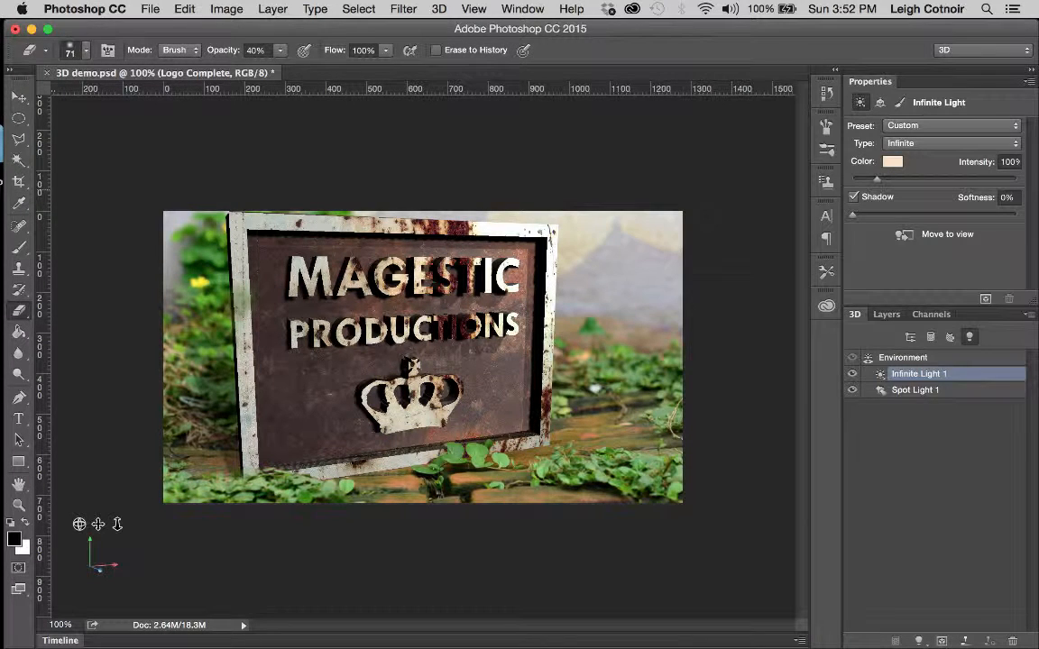